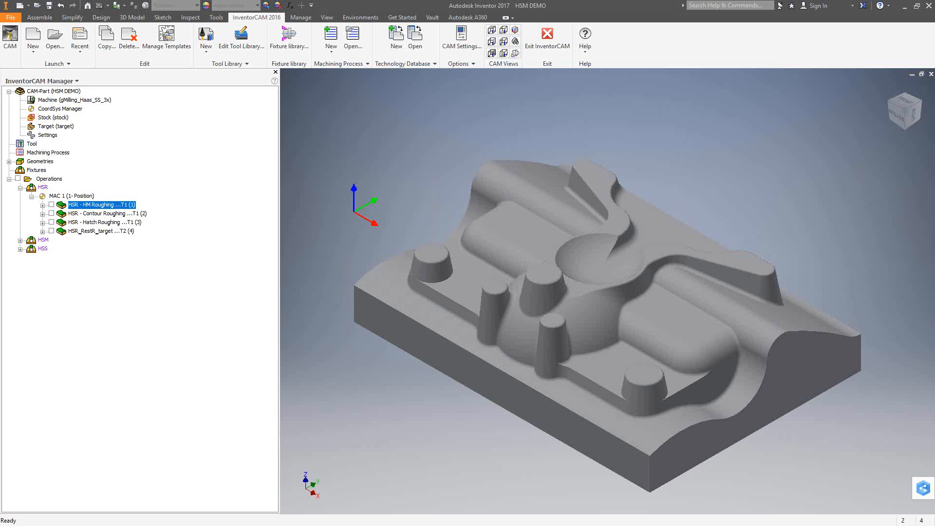
Step: Open the HSR - HM Roughing operation and review its target geometry, tool definition and tool data
{"action": "double_click", "coordinate": [85, 207]}
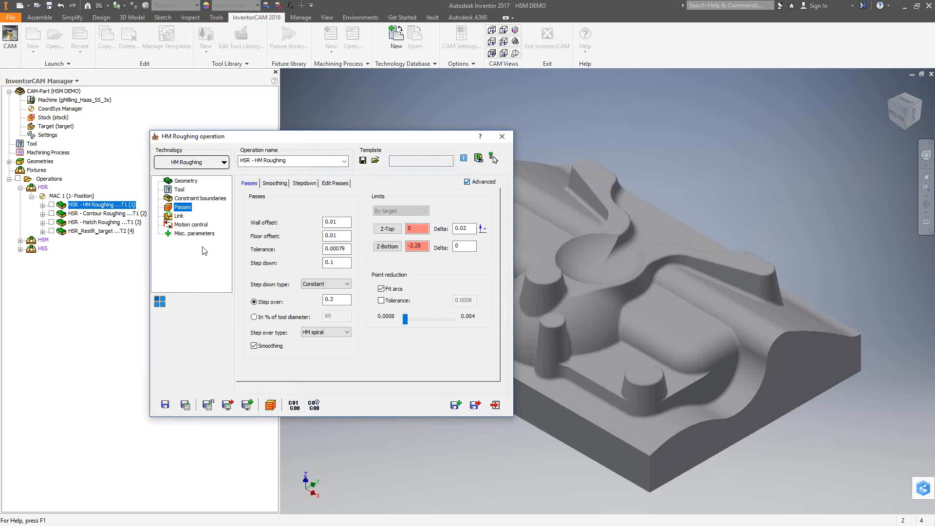
{"action": "left_click", "coordinate": [186, 182]}
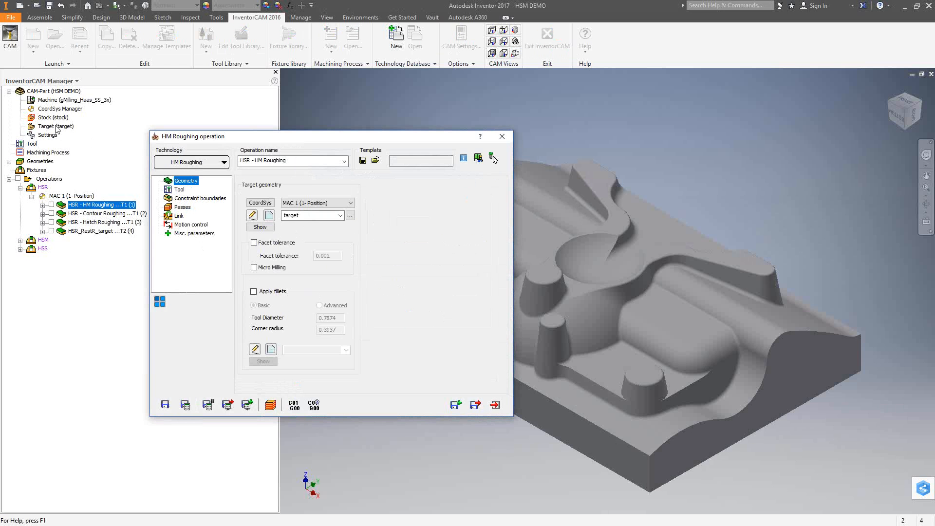
{"action": "left_click", "coordinate": [179, 189]}
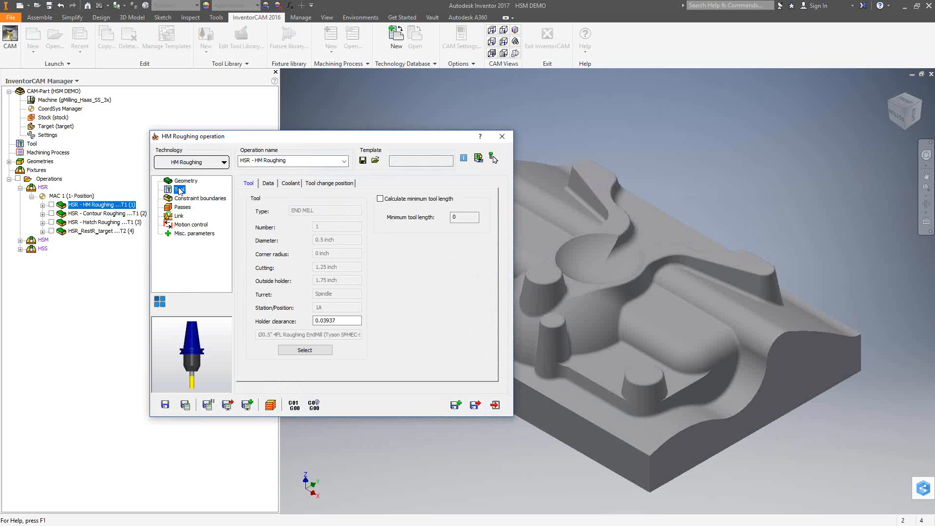
{"action": "left_click", "coordinate": [271, 185]}
{"action": "left_click", "coordinate": [248, 185]}
Step: Preview the automatically created box boundary of the target geometry in the constraint boundaries settings, and close the preview
{"action": "left_click", "coordinate": [209, 199]}
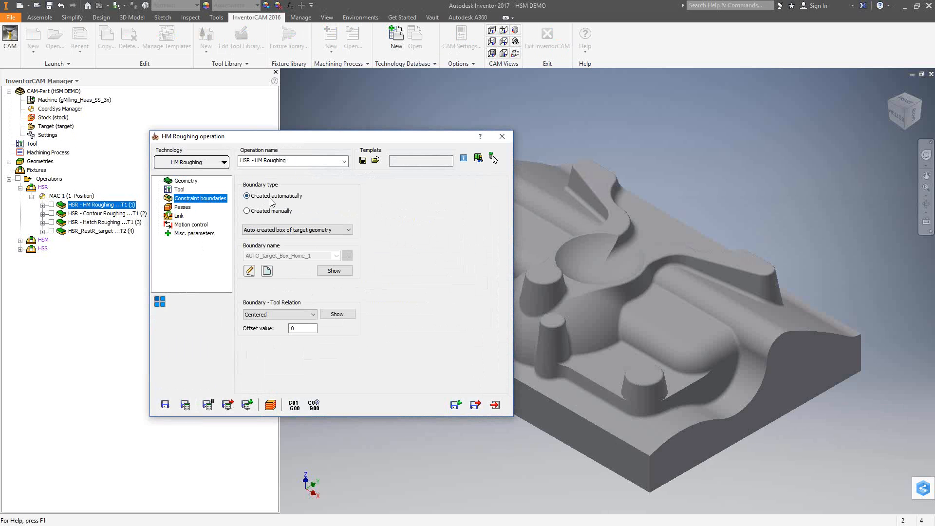
{"action": "left_click", "coordinate": [334, 270]}
{"action": "left_click", "coordinate": [257, 93]}
Step: Explore the manual boundary types, new user-defined contour editor and tool relation options, and restore the boundary type to Created automatically
{"action": "left_click", "coordinate": [261, 213]}
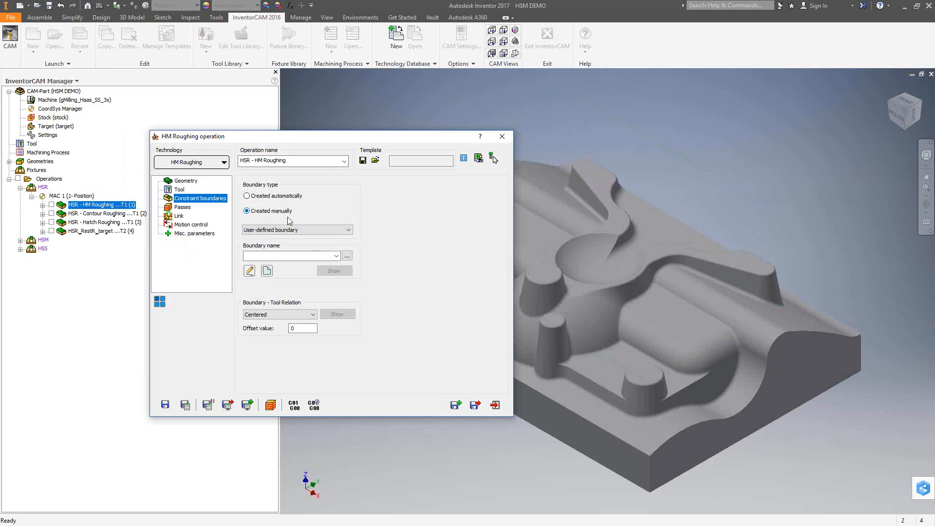
{"action": "left_click", "coordinate": [348, 230]}
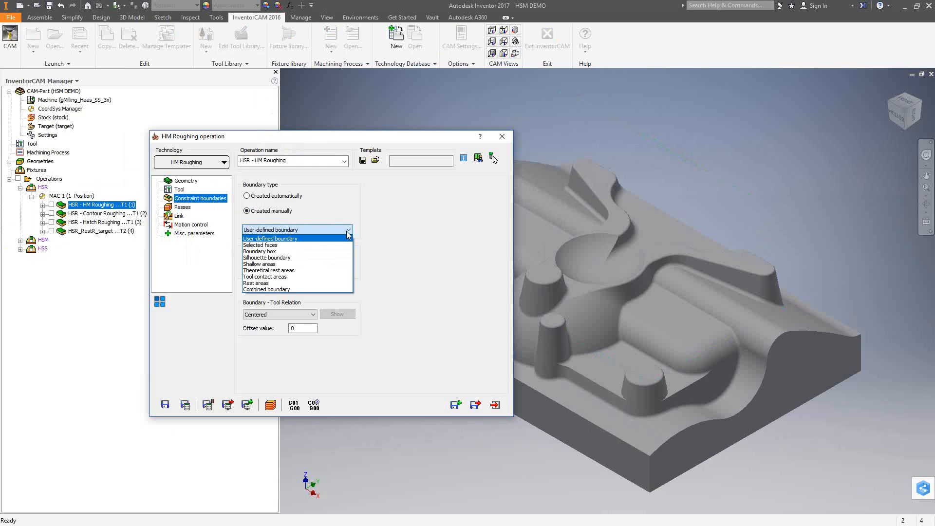
{"action": "left_click", "coordinate": [372, 226]}
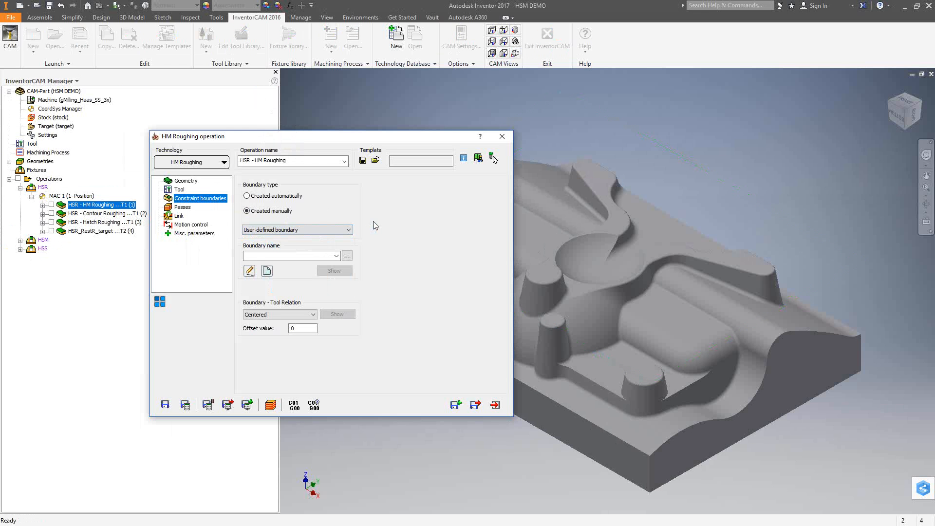
{"action": "left_click", "coordinate": [266, 270]}
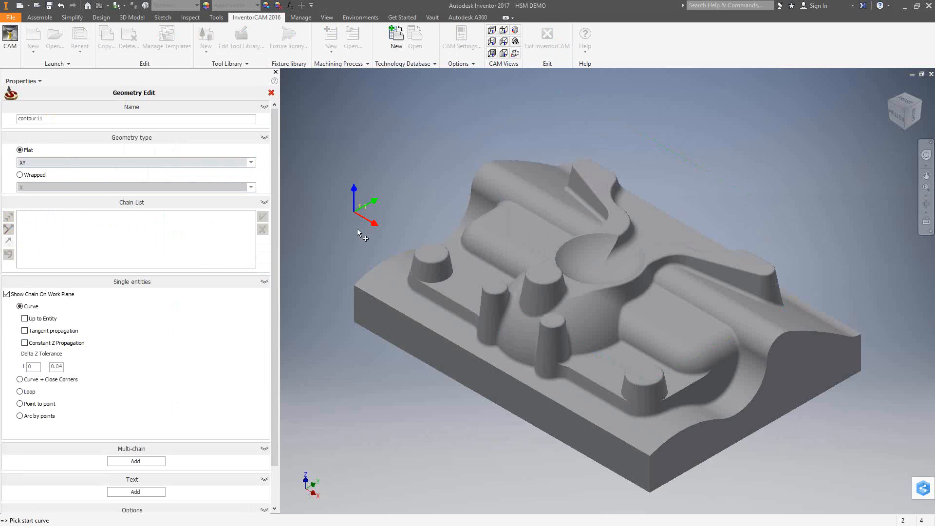
{"action": "left_click", "coordinate": [272, 92]}
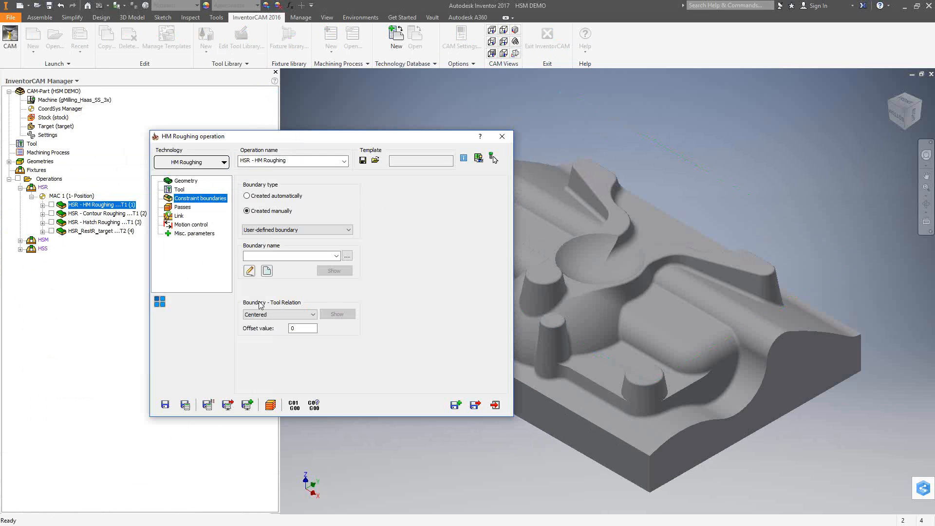
{"action": "left_click", "coordinate": [310, 315]}
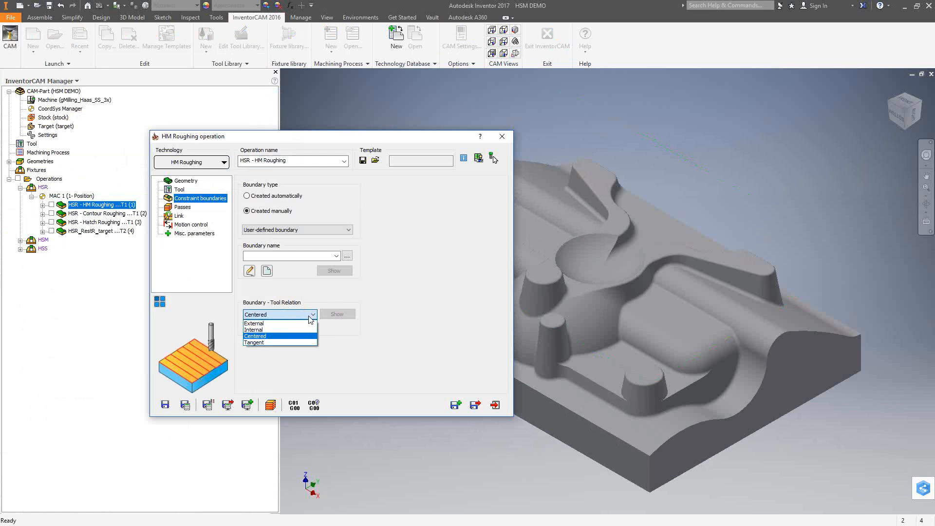
{"action": "left_click", "coordinate": [408, 285]}
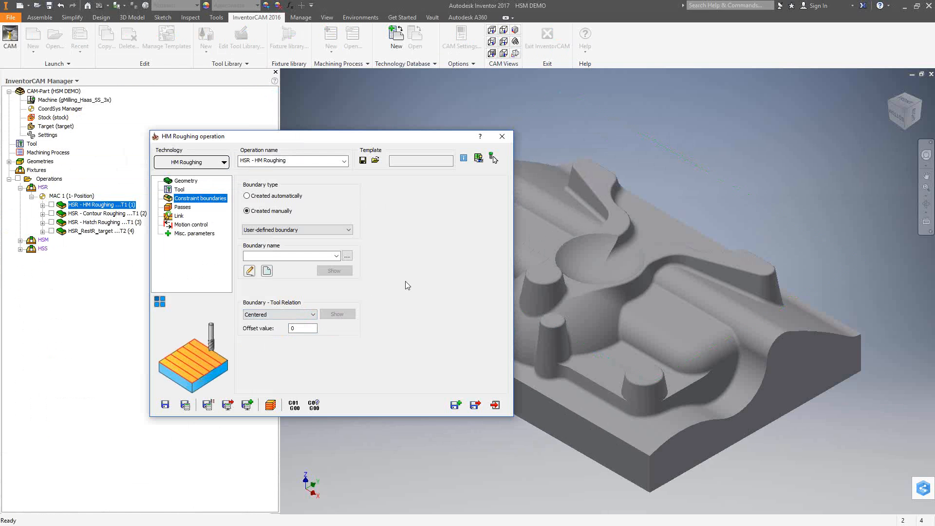
{"action": "left_click", "coordinate": [274, 197]}
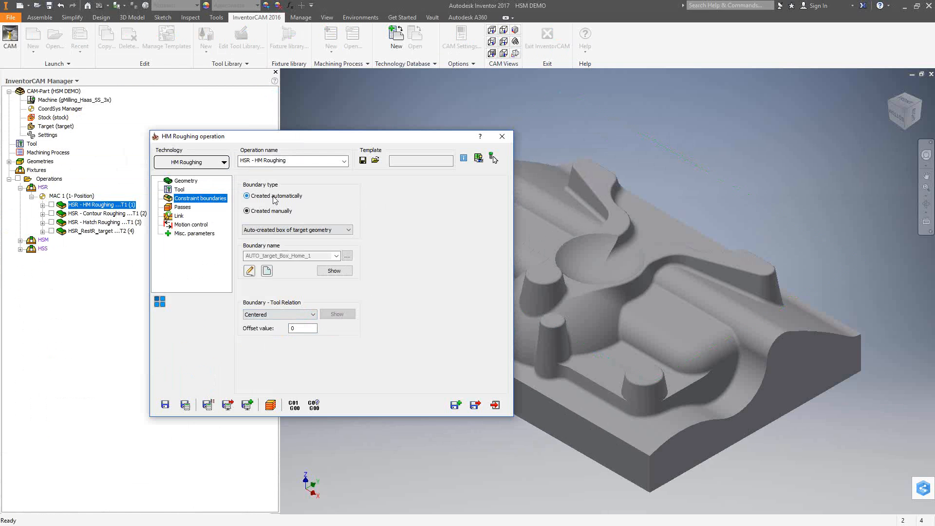
Step: Review the offset, step down and step over values of the passes, and set the step down type to Constant & flats
{"action": "left_click", "coordinate": [182, 207]}
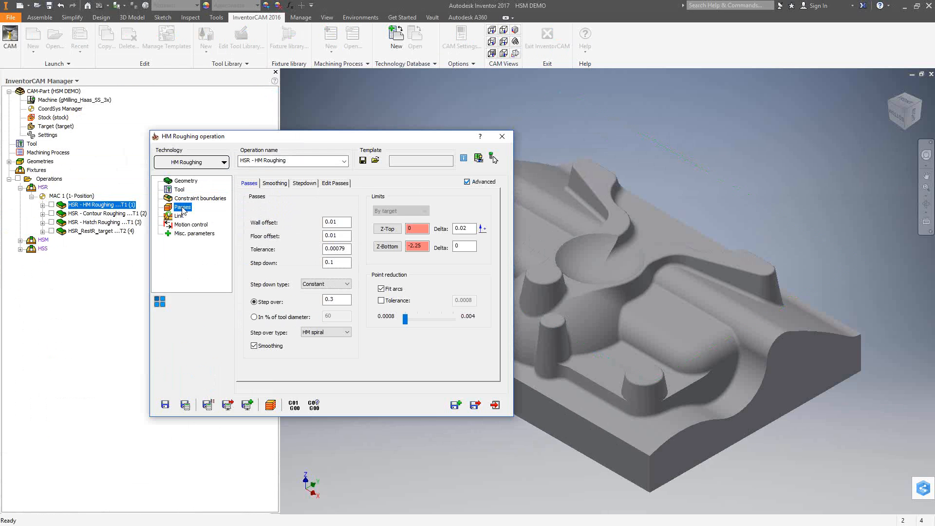
{"action": "left_click", "coordinate": [341, 222]}
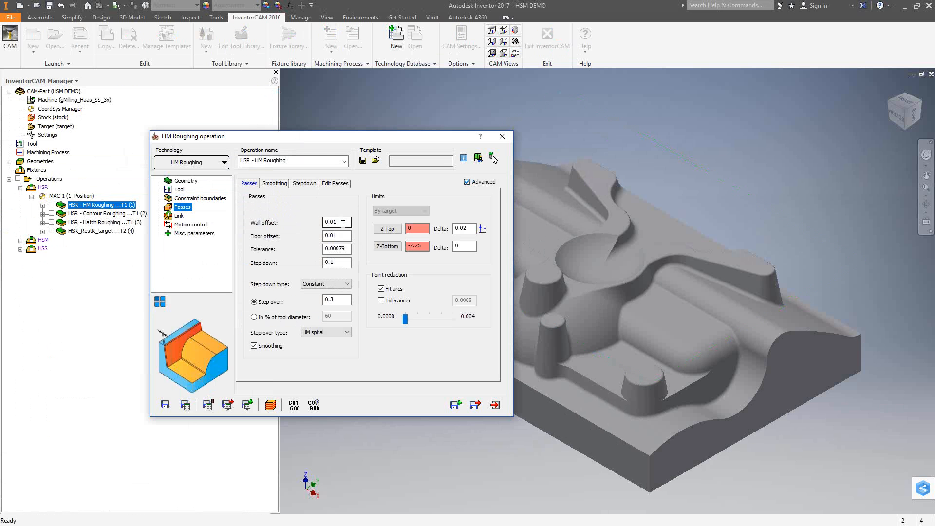
{"action": "left_click", "coordinate": [342, 223]}
{"action": "left_click", "coordinate": [339, 237]}
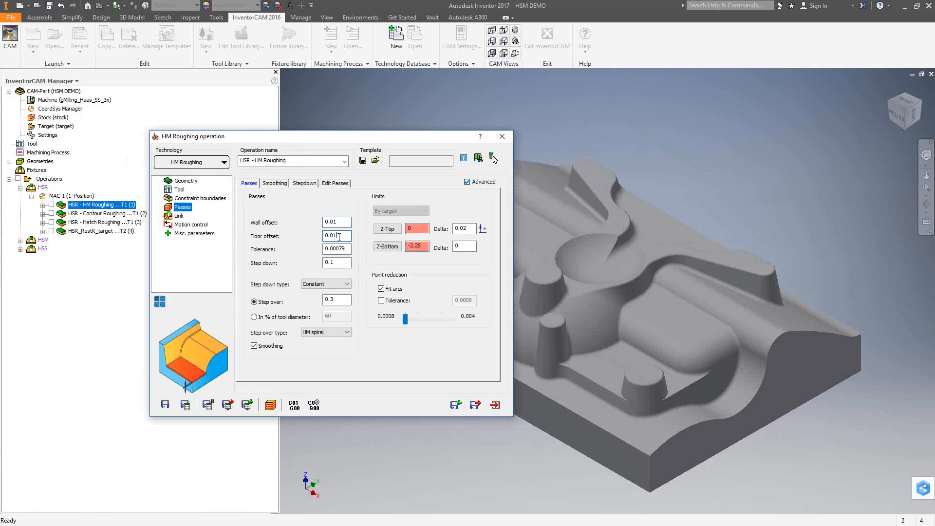
{"action": "left_click_drag", "start_coordinate": [340, 263], "coordinate": [291, 265]}
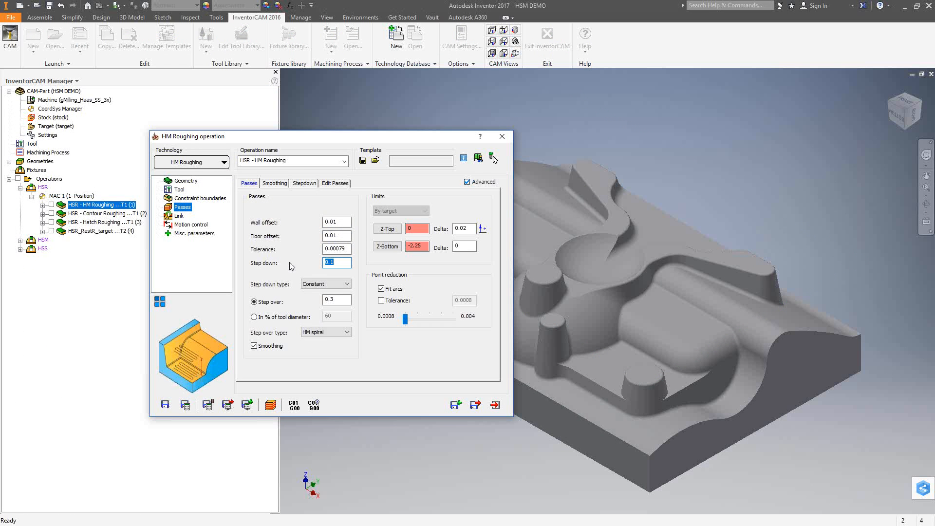
{"action": "left_click_drag", "start_coordinate": [335, 300], "coordinate": [324, 305]}
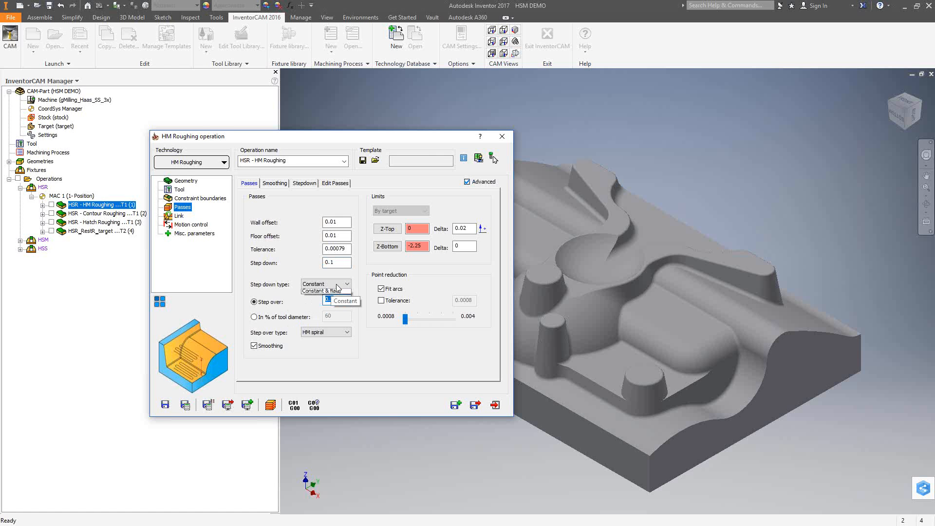
{"action": "left_click", "coordinate": [338, 285]}
{"action": "left_click", "coordinate": [335, 299]}
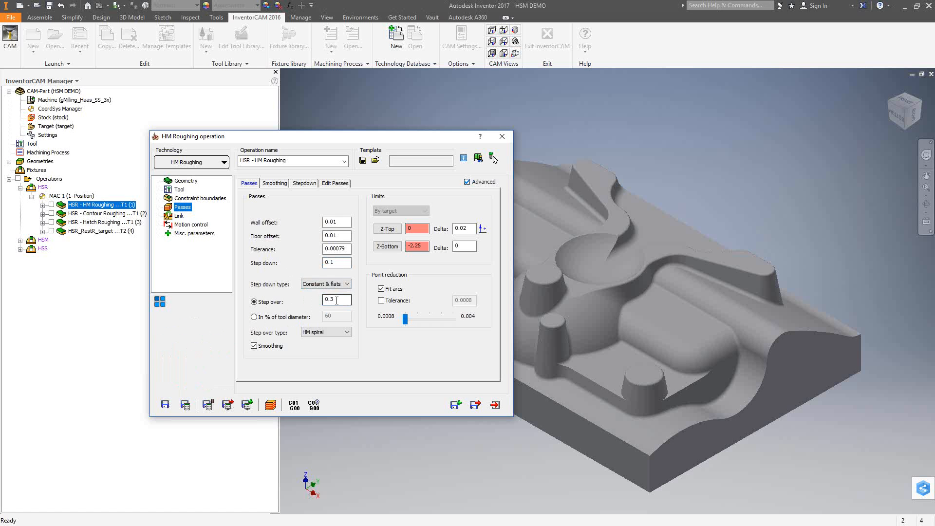
{"action": "left_click", "coordinate": [331, 303]}
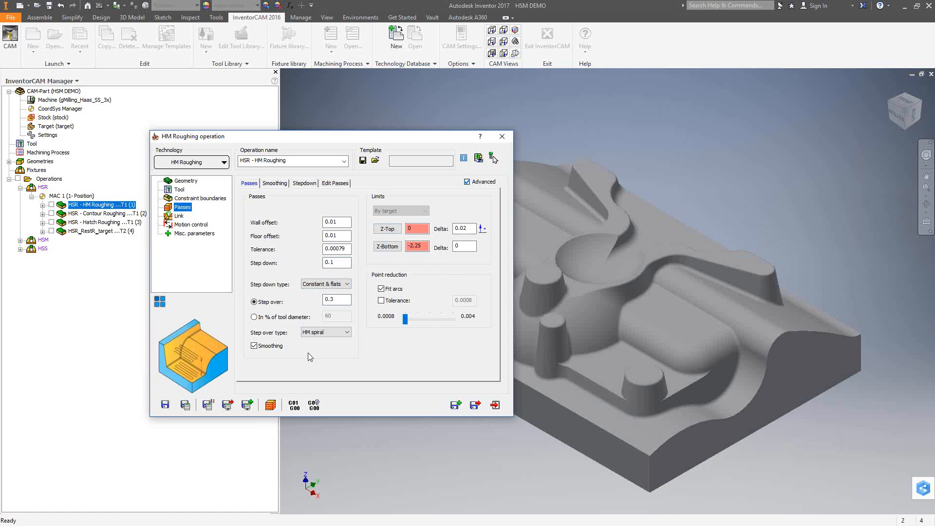
Step: Try the Core and Cavity step over types for the passes, and set the type back to HM spiral
{"action": "left_click", "coordinate": [345, 333]}
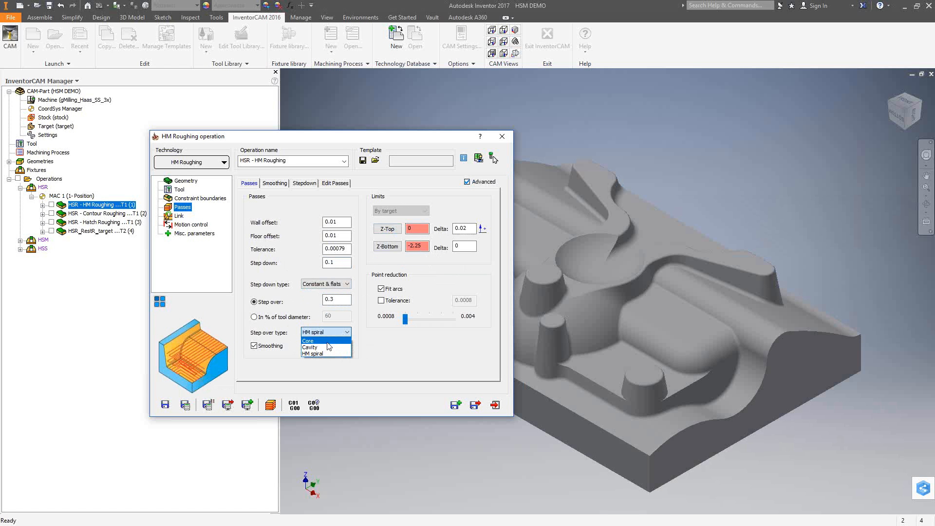
{"action": "left_click", "coordinate": [327, 341]}
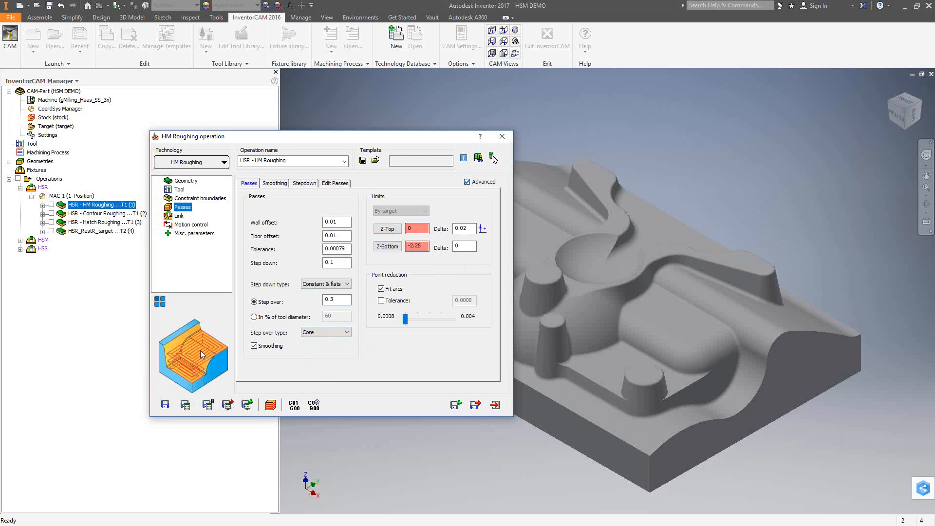
{"action": "left_click", "coordinate": [348, 332]}
{"action": "left_click", "coordinate": [322, 351]}
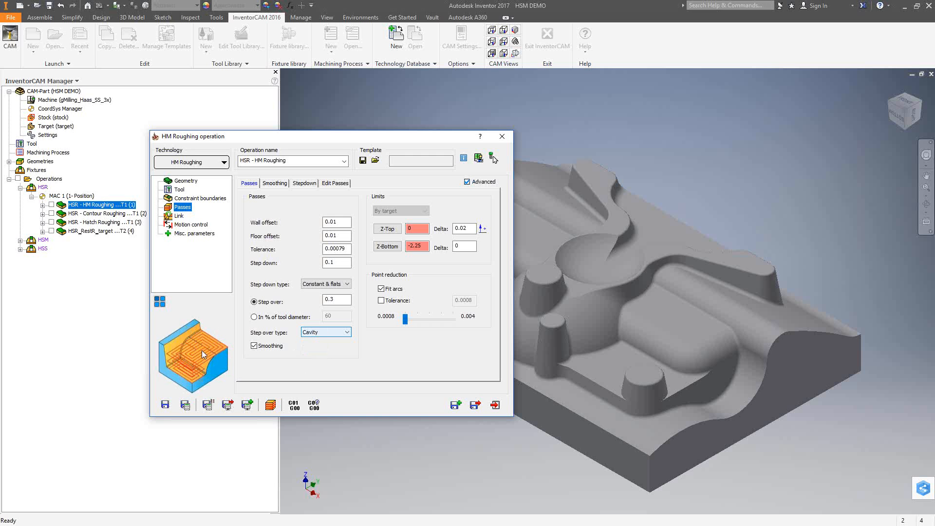
{"action": "left_click", "coordinate": [341, 332]}
{"action": "left_click", "coordinate": [322, 353]}
Step: Examine the smoothing, stepdown and edit passes parameters of the roughing passes, and return to the main passes settings
{"action": "left_click", "coordinate": [275, 183]}
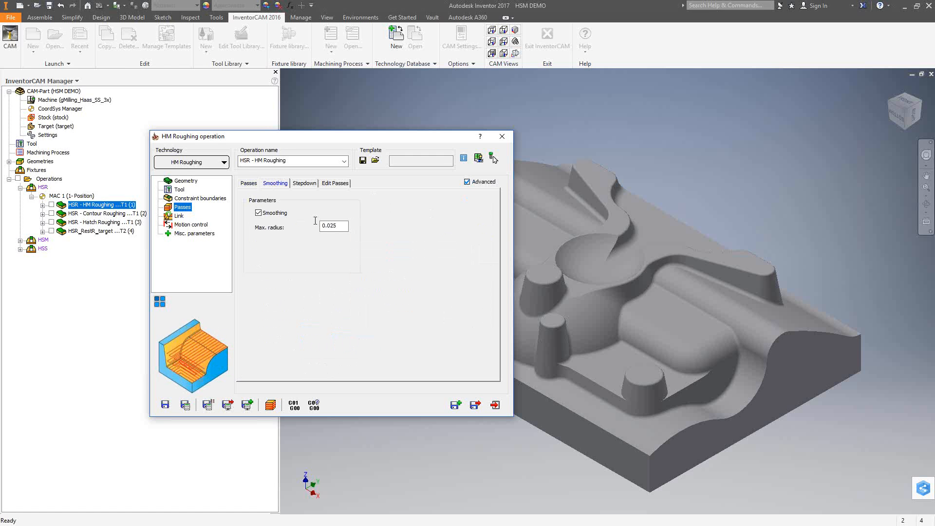
{"action": "left_click", "coordinate": [338, 225]}
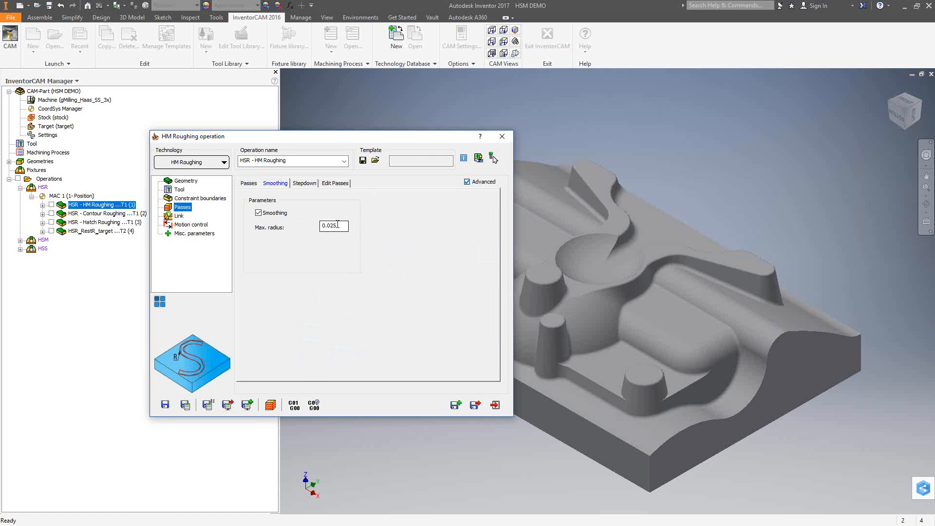
{"action": "left_click_drag", "start_coordinate": [338, 225], "coordinate": [323, 225]}
{"action": "left_click", "coordinate": [302, 183]}
{"action": "mouse_move", "coordinate": [281, 216]}
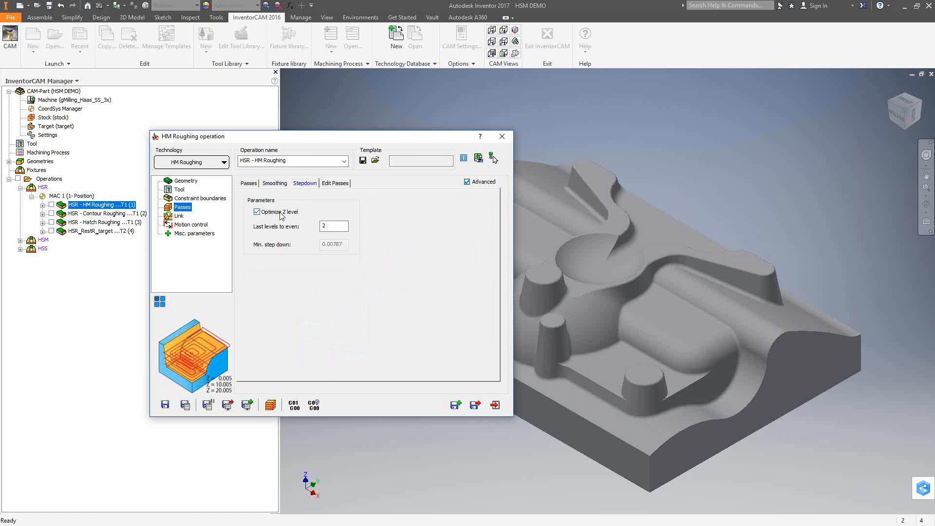
{"action": "left_click", "coordinate": [336, 185]}
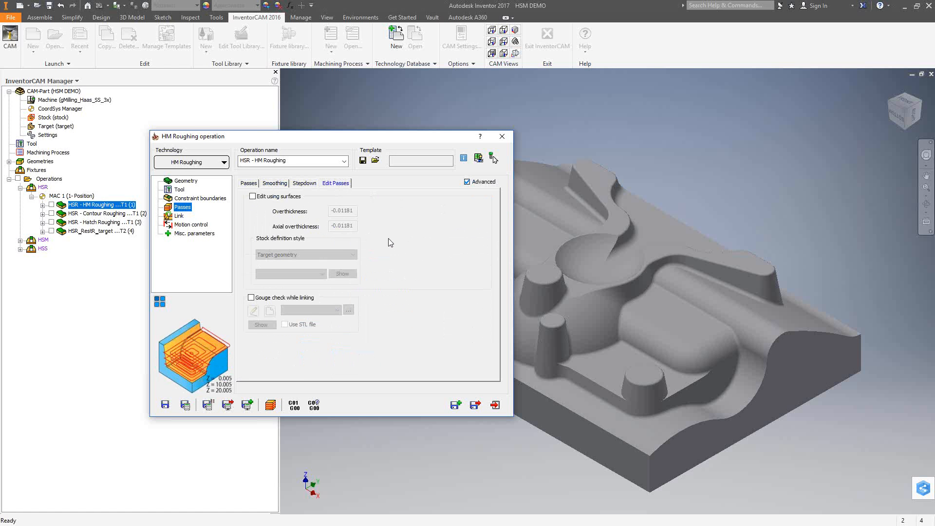
{"action": "left_click", "coordinate": [248, 183]}
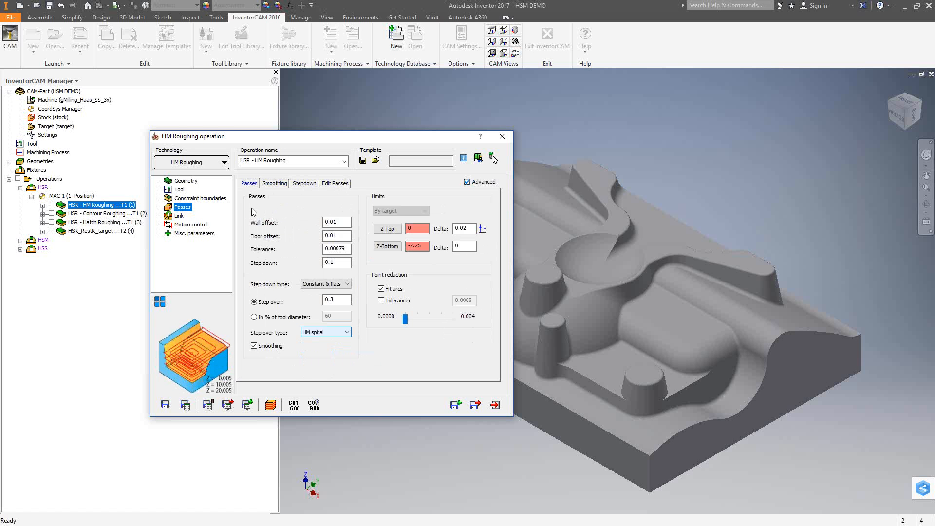
Step: Review the general, ramping, strategy, retracts and leads link settings, trying Profile ramping before restoring Plunge ramping
{"action": "left_click", "coordinate": [179, 216]}
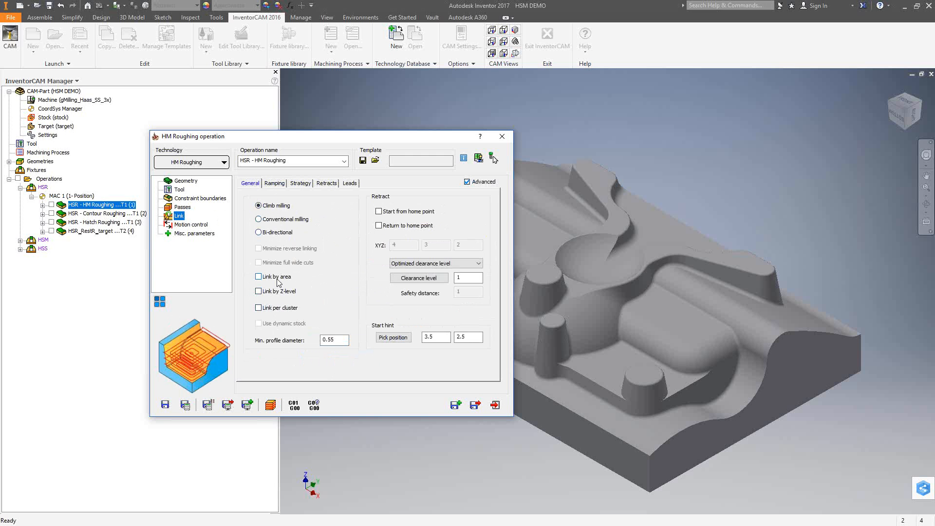
{"action": "left_click", "coordinate": [275, 184]}
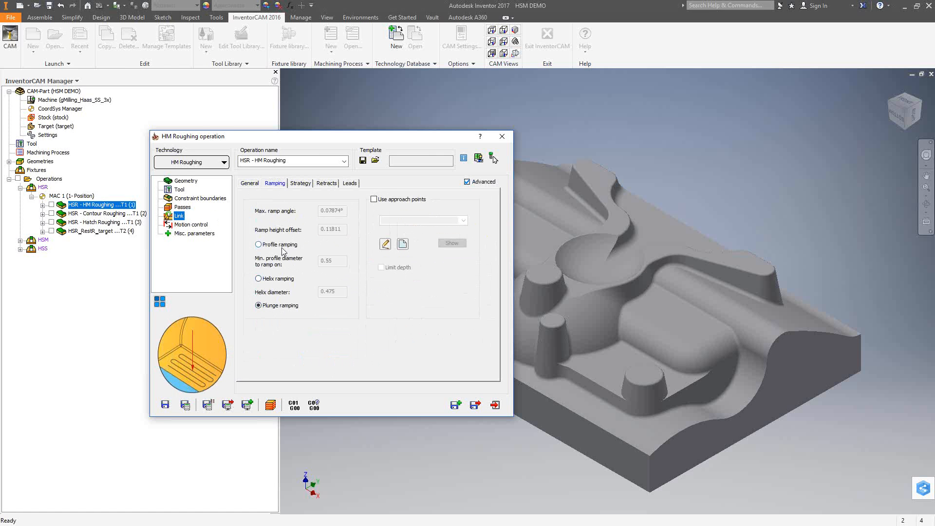
{"action": "left_click", "coordinate": [259, 245]}
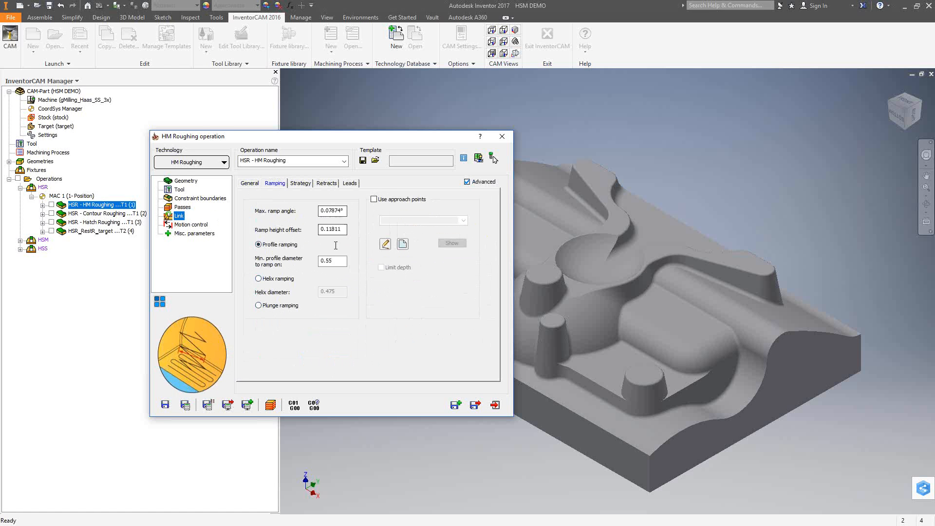
{"action": "left_click", "coordinate": [259, 306]}
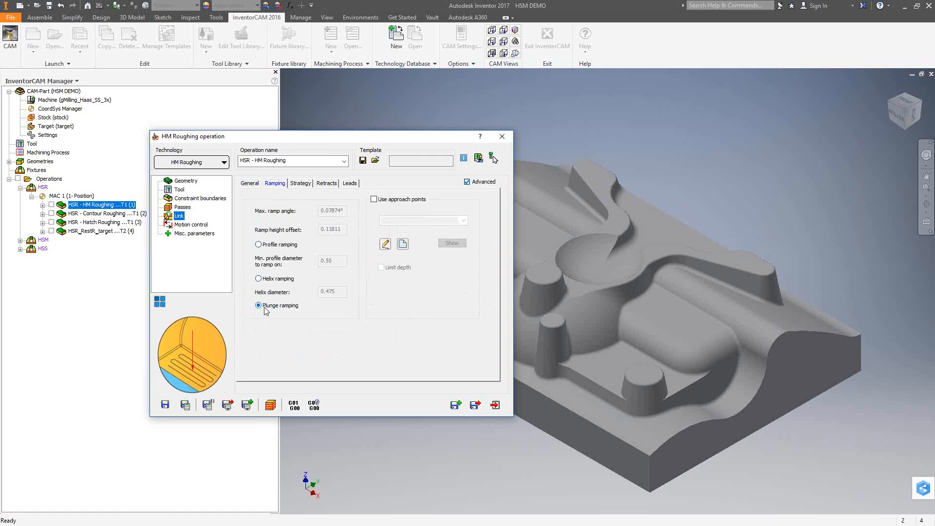
{"action": "left_click", "coordinate": [300, 184]}
{"action": "left_click", "coordinate": [325, 184]}
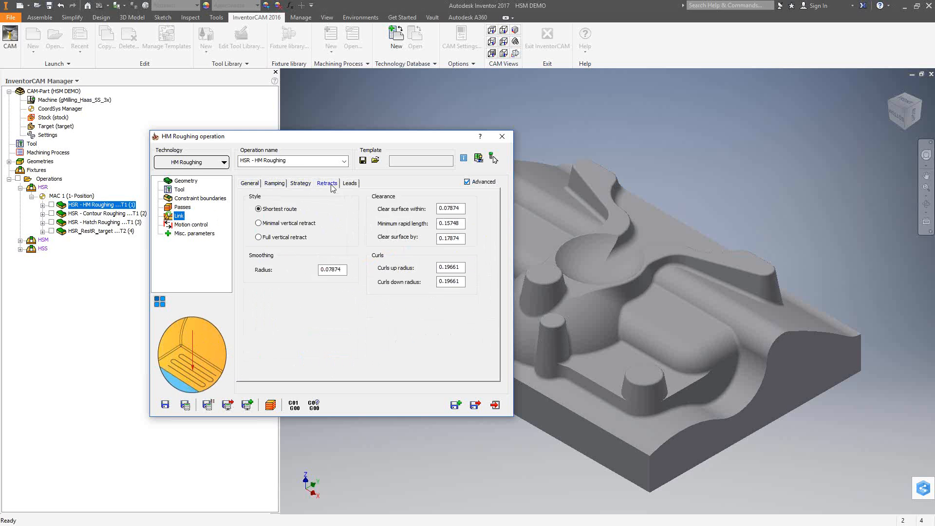
{"action": "left_click", "coordinate": [347, 184]}
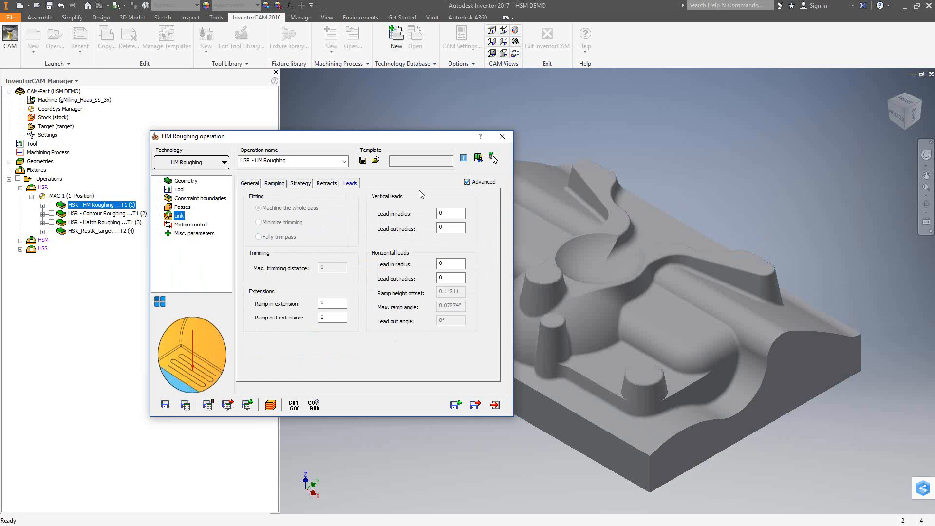
Step: Exit the HM Roughing operation without saving and display its toolpath on the model
{"action": "left_click", "coordinate": [502, 136]}
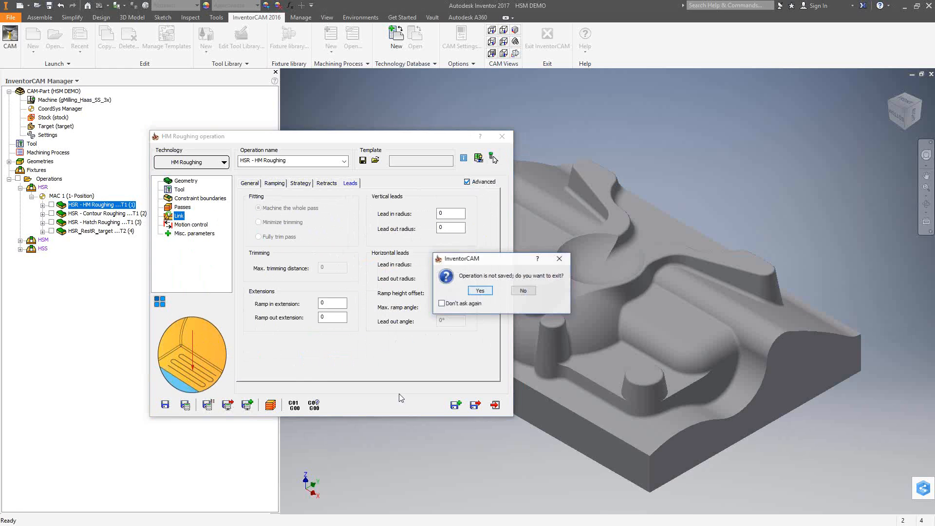
{"action": "left_click", "coordinate": [479, 291]}
{"action": "left_click", "coordinate": [51, 205]}
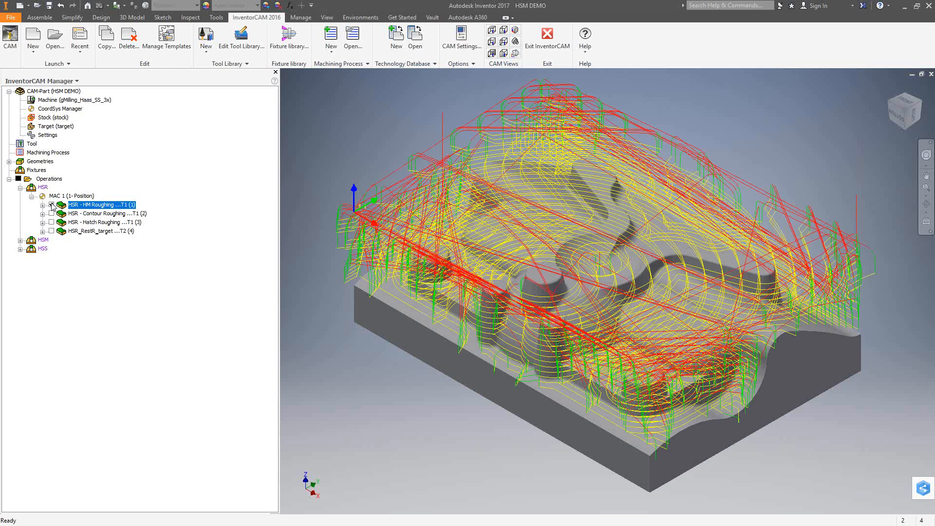
Step: Inspect the HM Roughing toolpath from a steeper viewing angle, and hide it from the model
{"action": "mouse_move", "coordinate": [542, 314]}
{"action": "middle_mouse_down"}
{"action": "mouse_move", "coordinate": [540, 326]}
{"action": "mouse_move", "coordinate": [469, 314]}
{"action": "middle_mouse_up"}
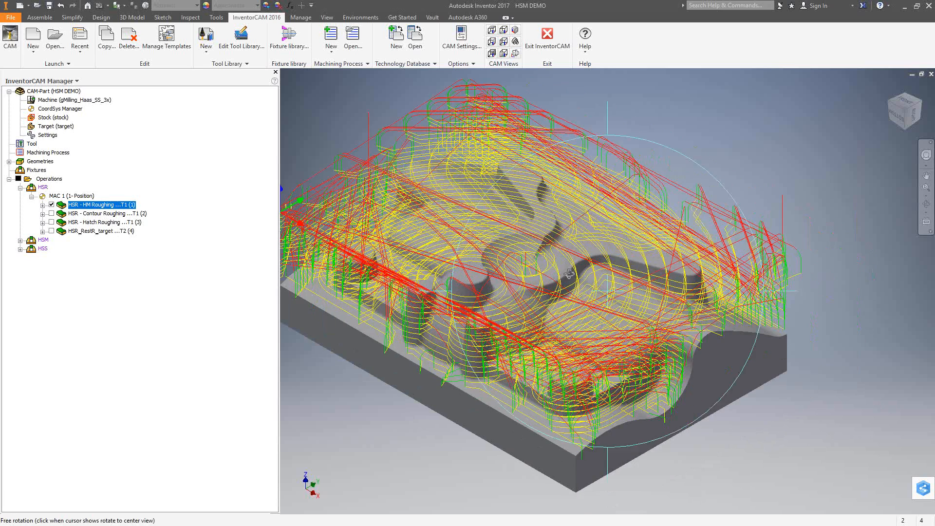
{"action": "middle_click_drag", "start_coordinate": [568, 273], "coordinate": [571, 358], "text": "shift"}
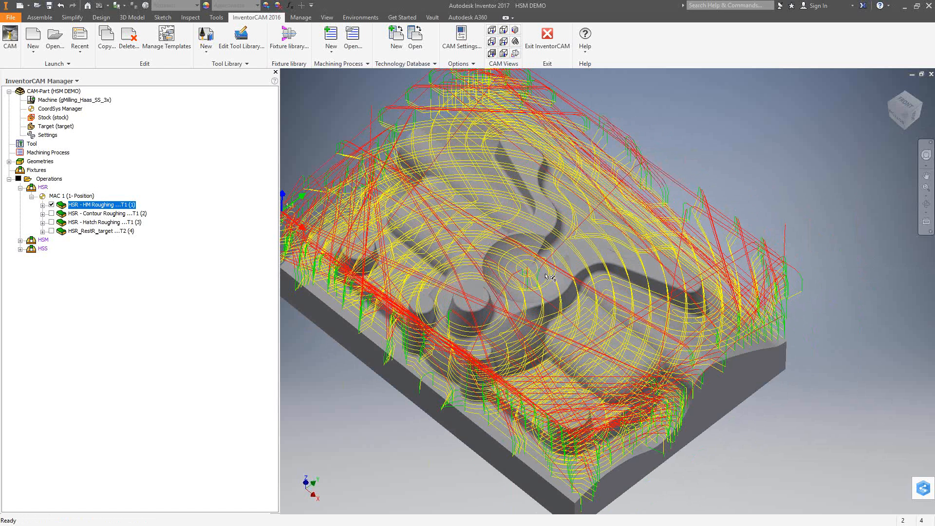
{"action": "left_click", "coordinate": [51, 205]}
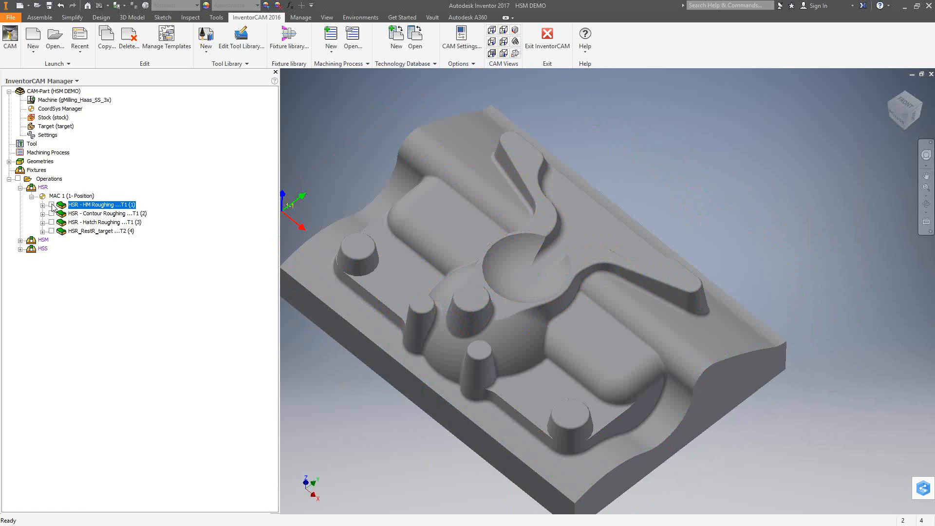
Step: Open the HSR Contour Roughing operation and review its geometry, tool, constraint boundaries, passes and available roughing technologies
{"action": "double_click", "coordinate": [81, 213]}
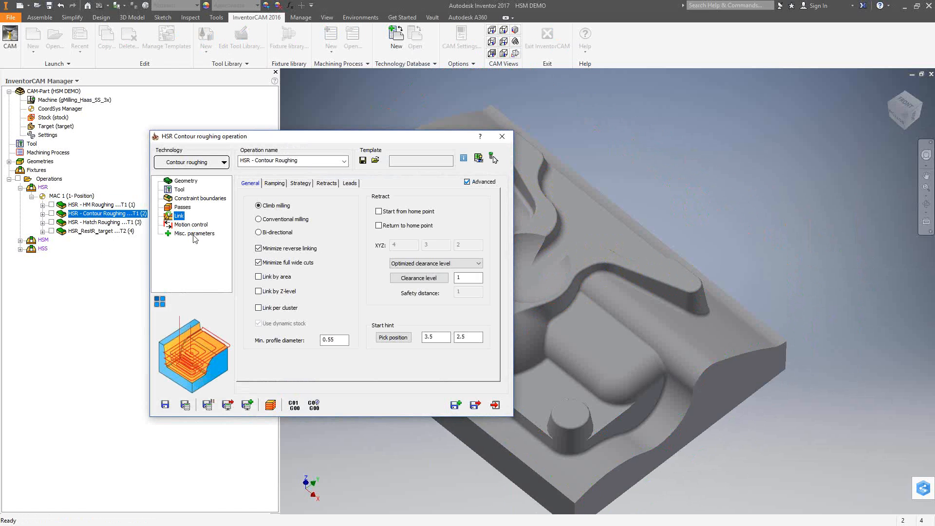
{"action": "left_click", "coordinate": [194, 181]}
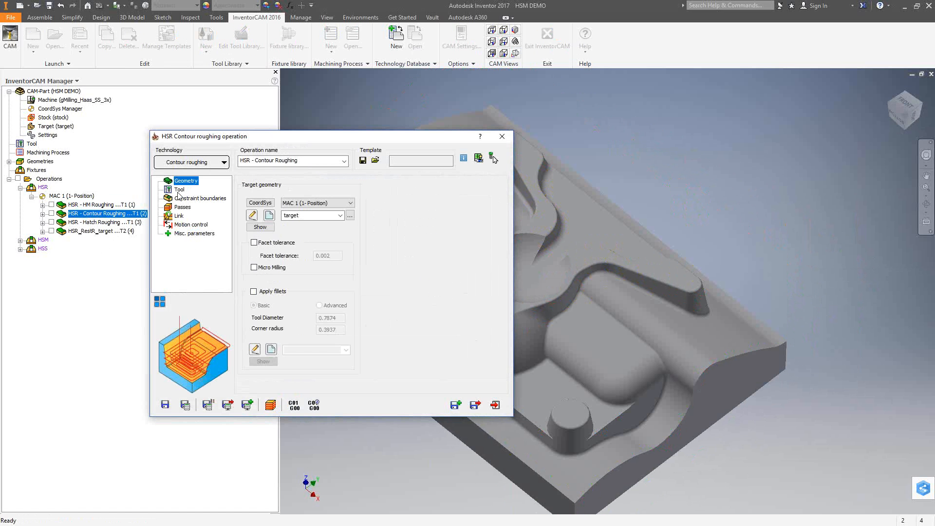
{"action": "left_click", "coordinate": [180, 191]}
{"action": "left_click", "coordinate": [188, 198]}
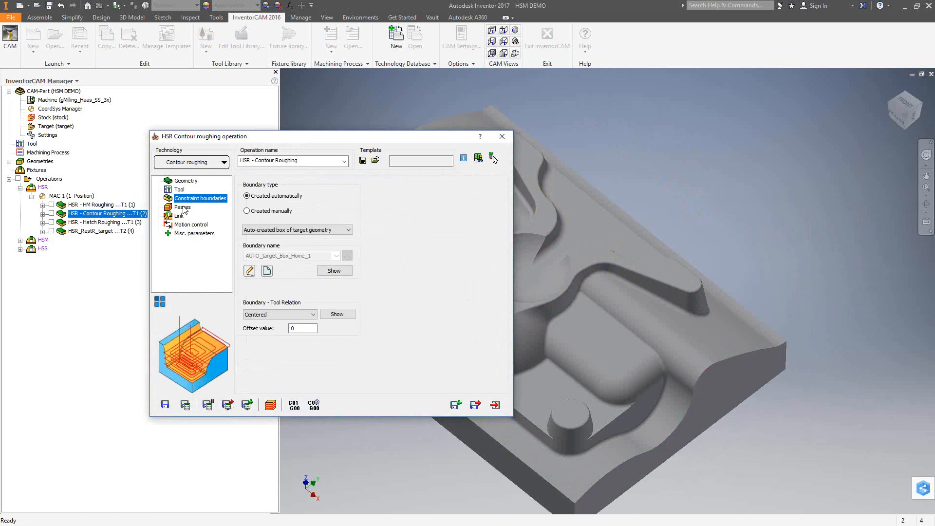
{"action": "left_click", "coordinate": [181, 207]}
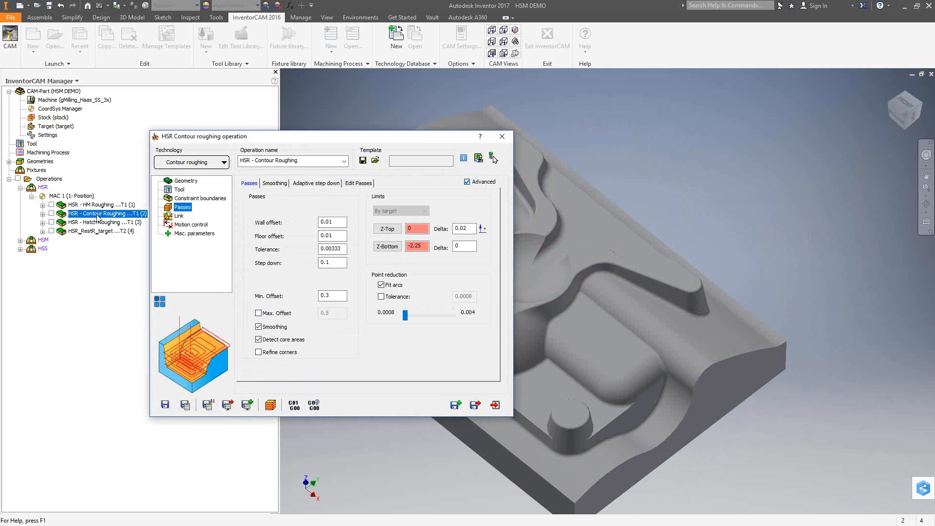
{"action": "left_click", "coordinate": [223, 163]}
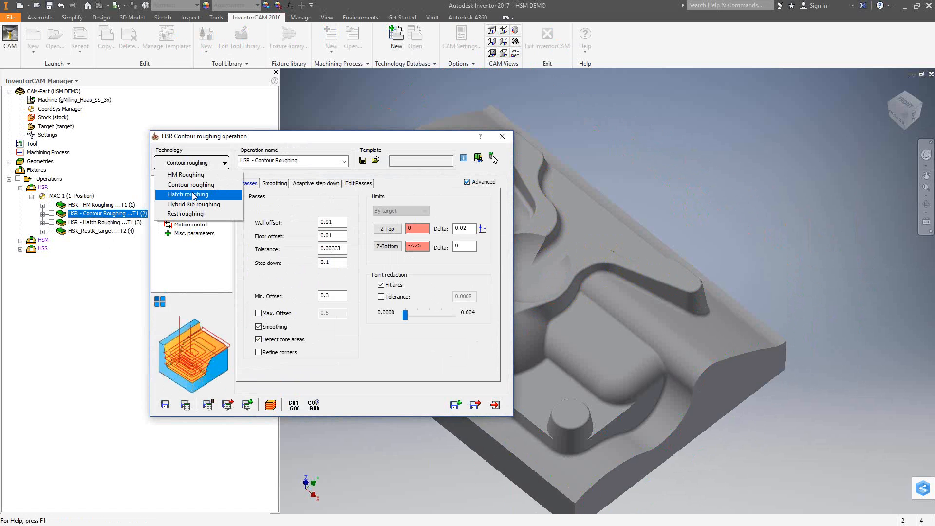
{"action": "left_click", "coordinate": [223, 142]}
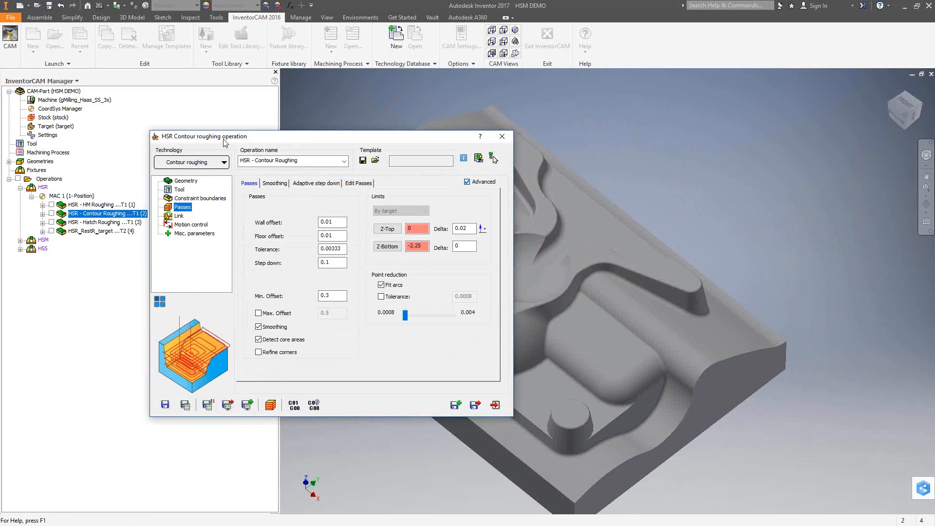
Step: Examine the wall offset, floor offset, step down and minimum offset of the contour passes, switching Detect core areas off and back on
{"action": "left_click", "coordinate": [336, 222]}
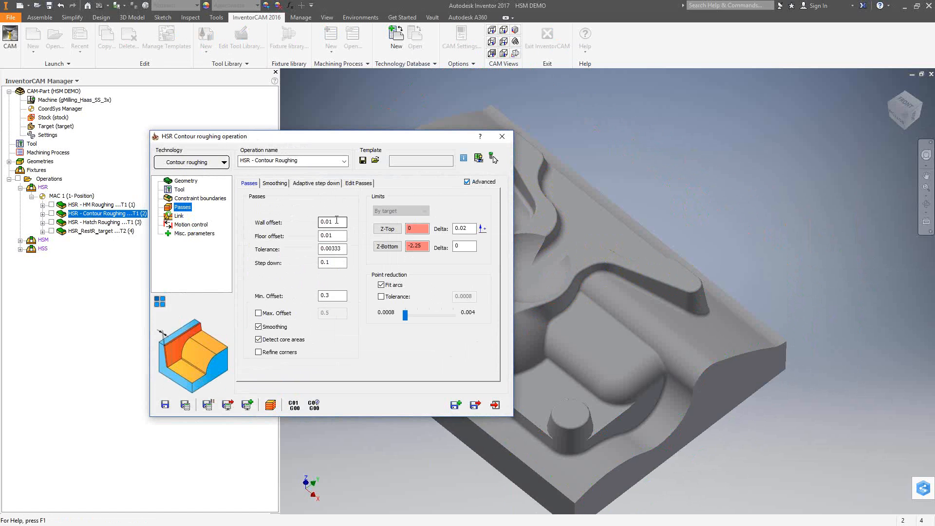
{"action": "left_click", "coordinate": [336, 235]}
{"action": "left_click_drag", "start_coordinate": [345, 261], "coordinate": [299, 264]}
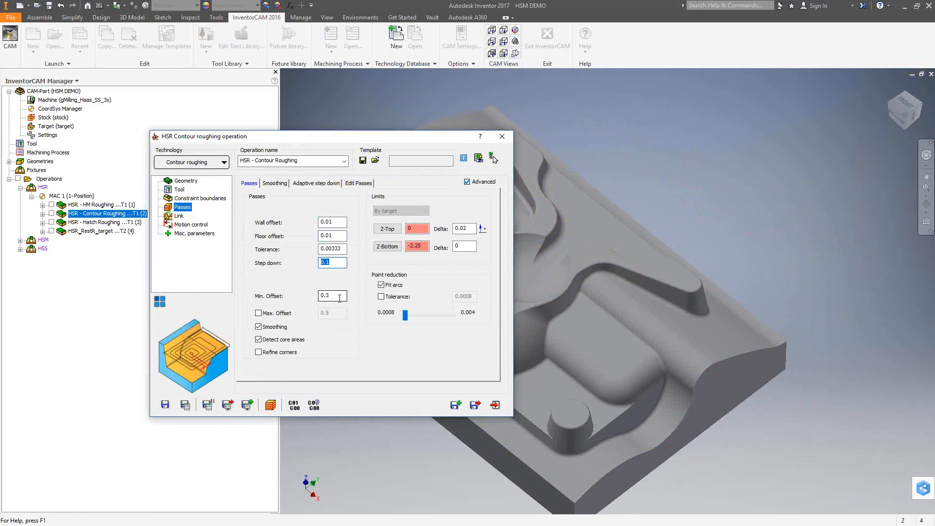
{"action": "left_click_drag", "start_coordinate": [341, 297], "coordinate": [297, 297]}
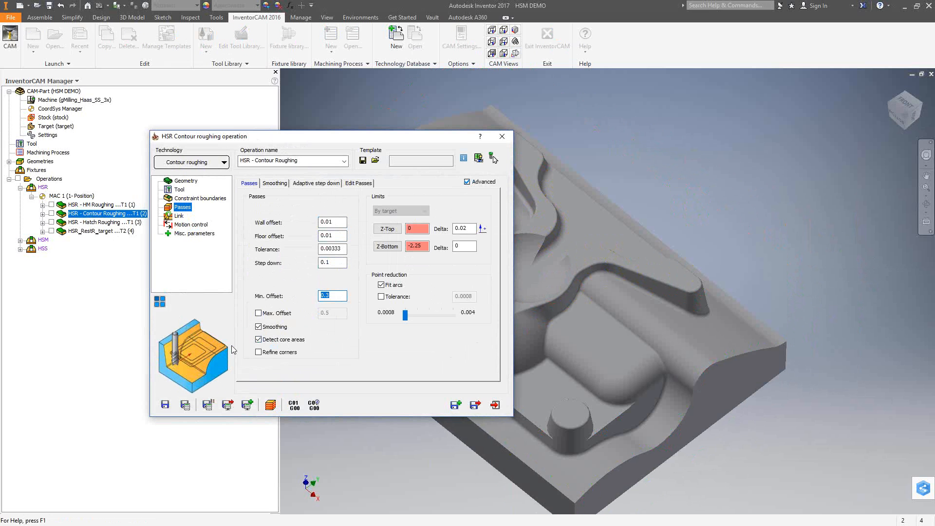
{"action": "left_click", "coordinate": [259, 340]}
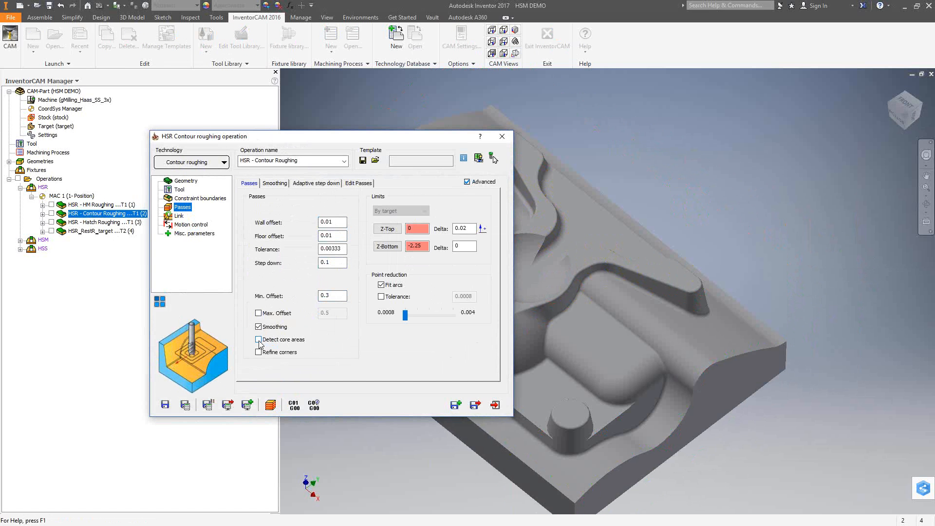
{"action": "left_click", "coordinate": [259, 340]}
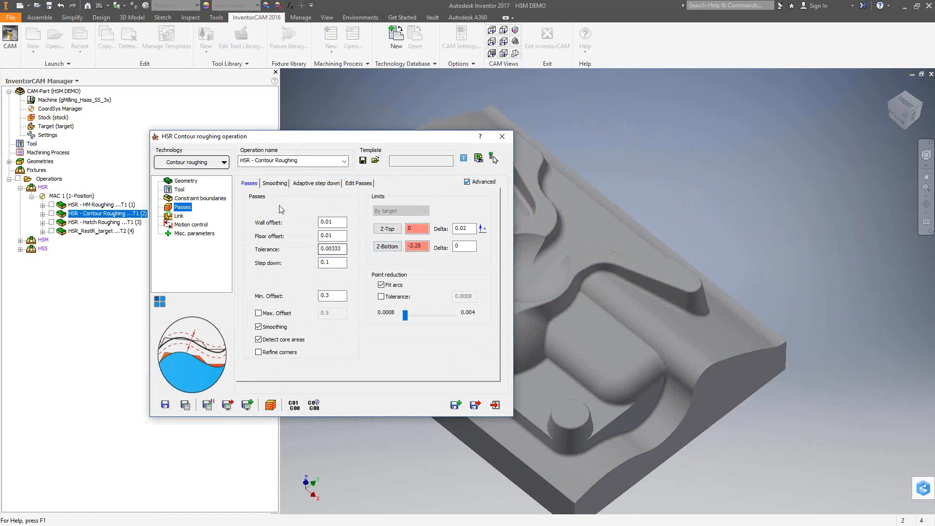
Step: Review the smoothing and adaptive step down settings of the contour roughing passes, plus the general and ramping link settings
{"action": "left_click", "coordinate": [282, 184]}
{"action": "left_click", "coordinate": [313, 183]}
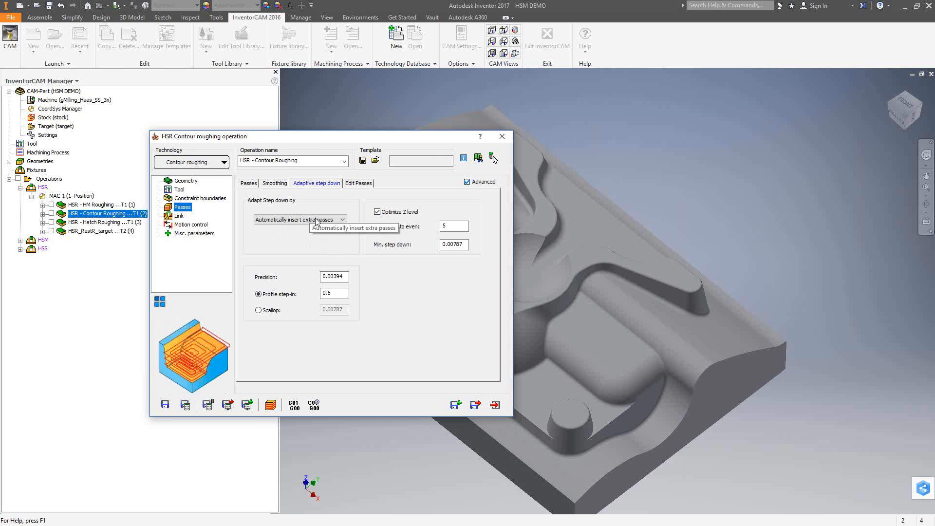
{"action": "left_click", "coordinate": [248, 183]}
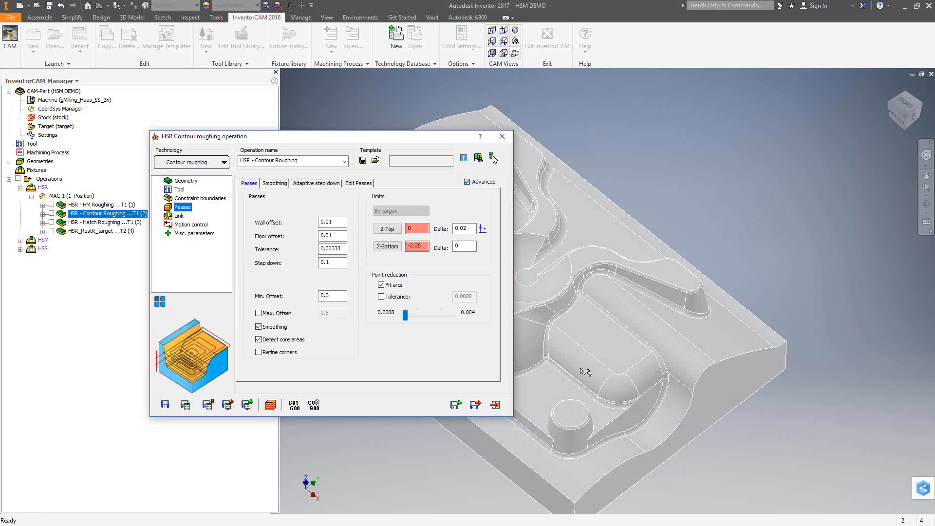
{"action": "left_click", "coordinate": [178, 215]}
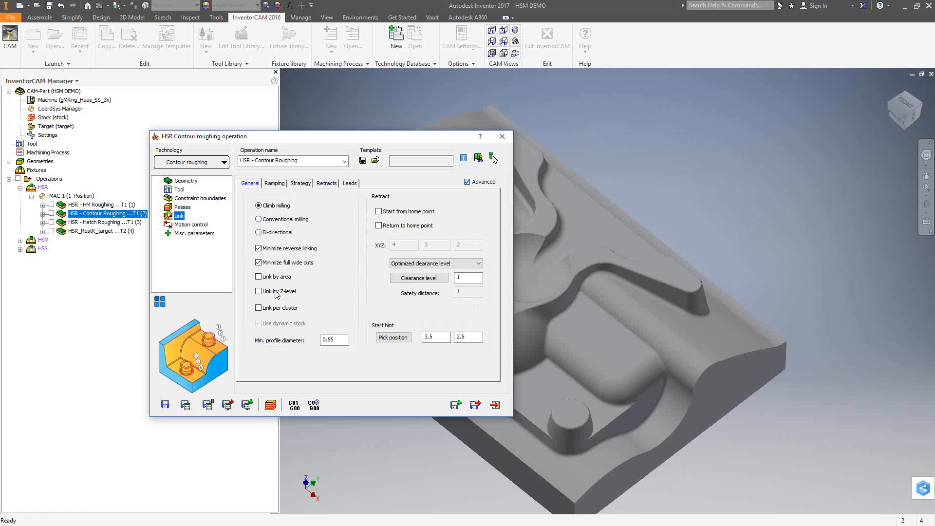
{"action": "left_click", "coordinate": [275, 185]}
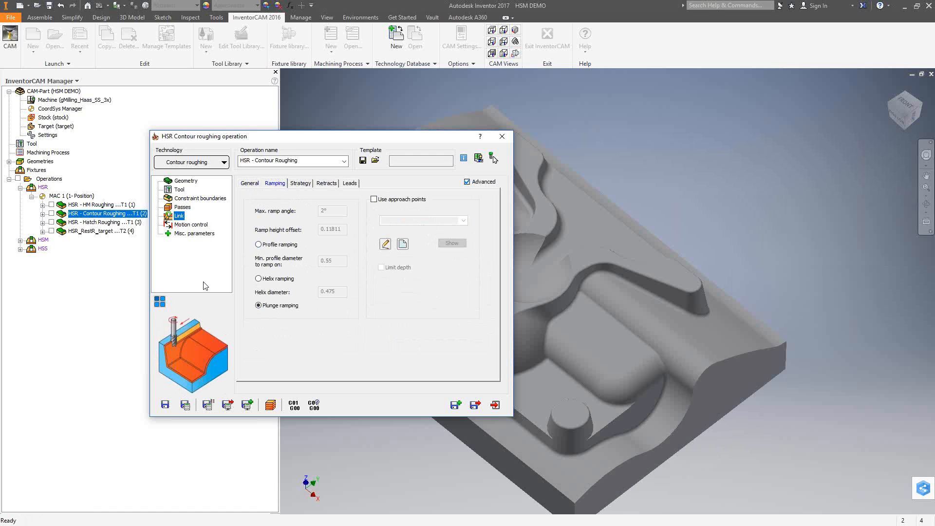
Step: Close the Contour Roughing operation without saving, and show its toolpath on the model before hiding it again
{"action": "left_click", "coordinate": [502, 136]}
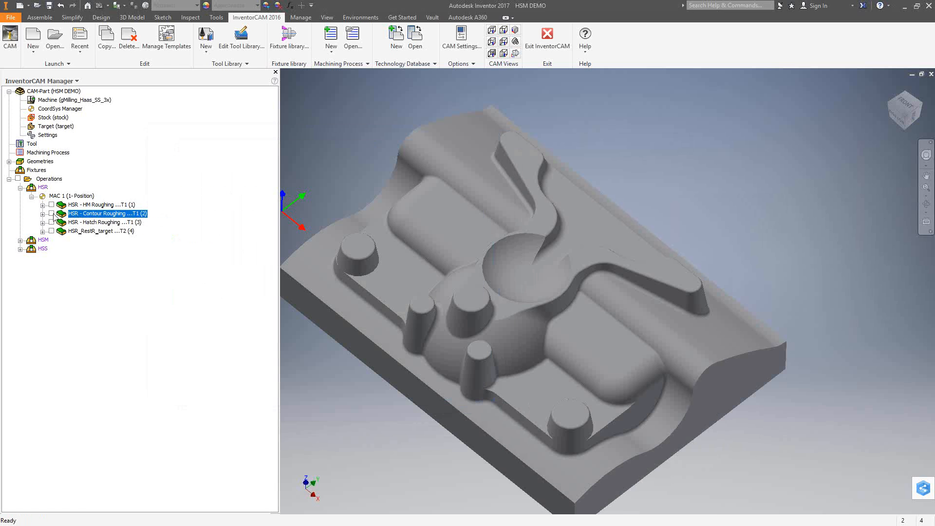
{"action": "left_click", "coordinate": [52, 213]}
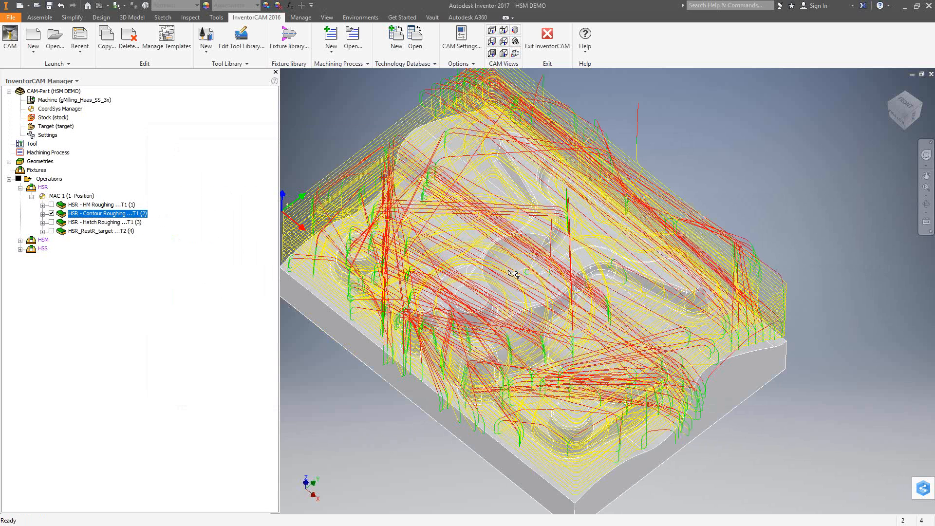
{"action": "left_click", "coordinate": [51, 214]}
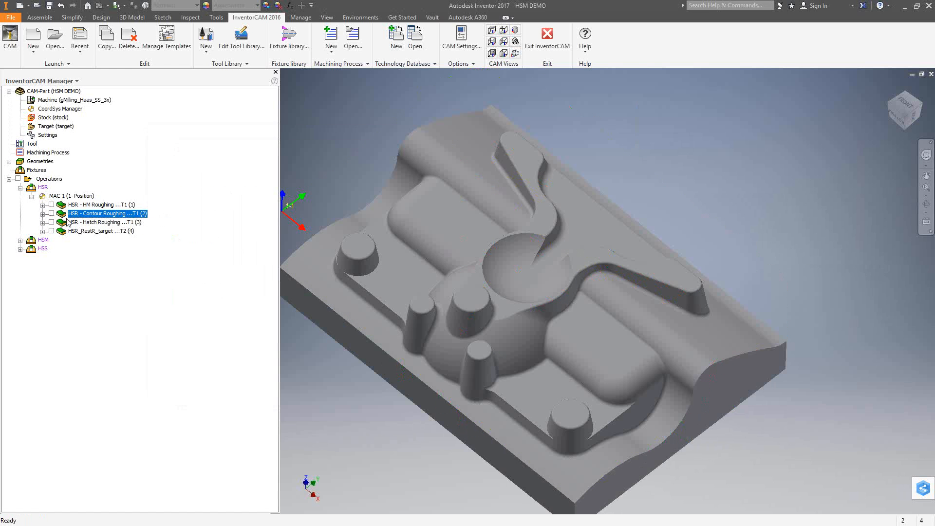
Step: Open the HSR Hatch Roughing operation and examine the step down, step over and hatch angle of its passes
{"action": "double_click", "coordinate": [71, 222]}
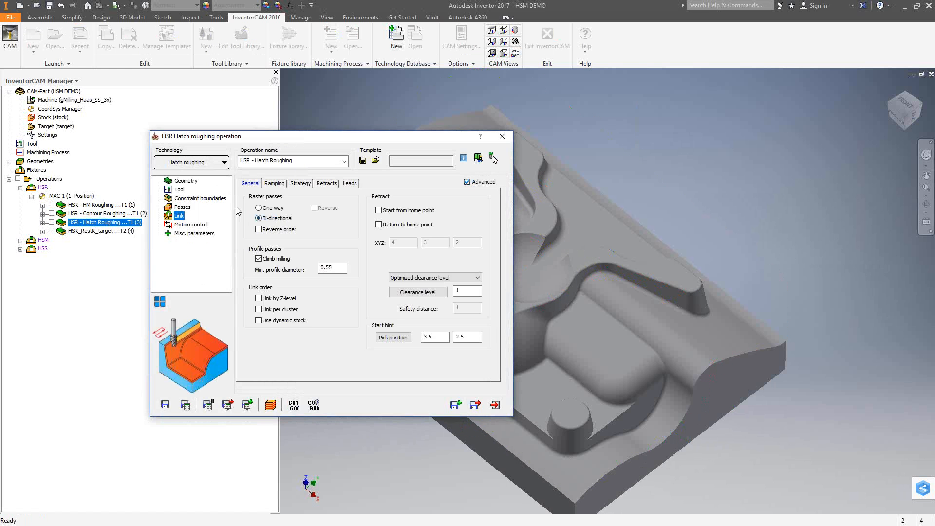
{"action": "left_click", "coordinate": [183, 207]}
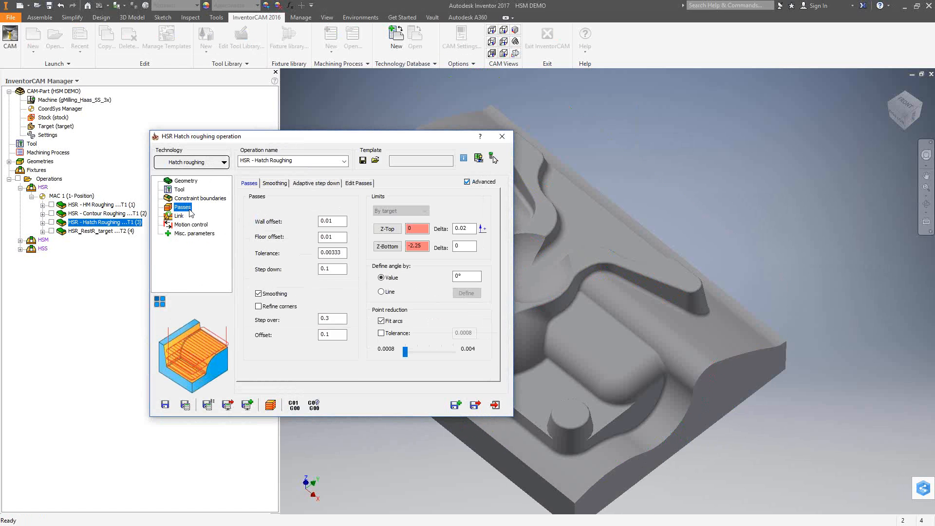
{"action": "double_click", "coordinate": [332, 269]}
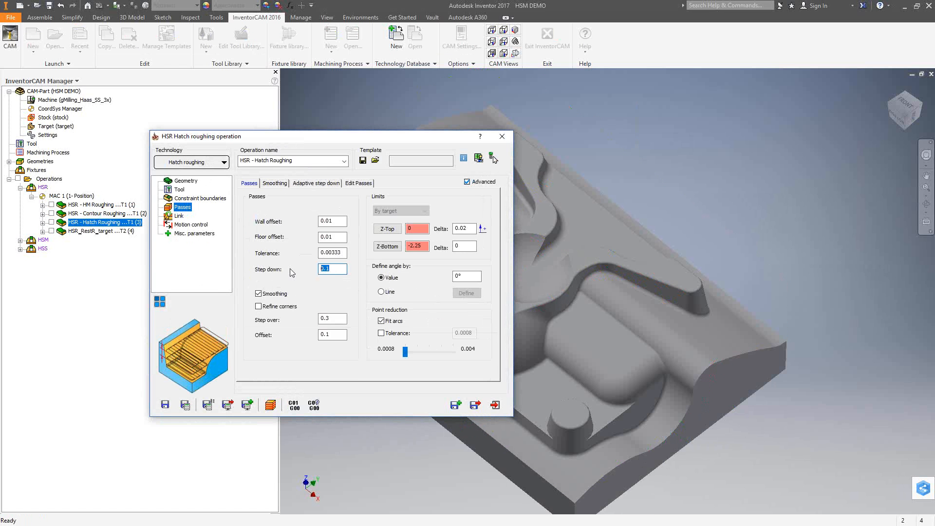
{"action": "double_click", "coordinate": [335, 321]}
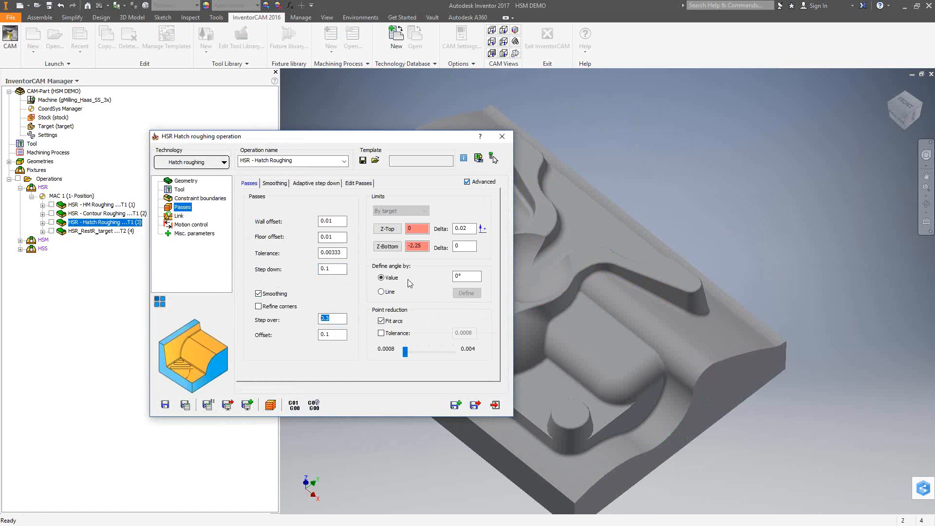
{"action": "left_click", "coordinate": [471, 277]}
Step: Check the smoothing and adaptive step down settings of the hatch roughing passes, and return to the main passes settings
{"action": "left_click", "coordinate": [277, 184]}
{"action": "left_click", "coordinate": [312, 183]}
{"action": "left_click", "coordinate": [248, 183]}
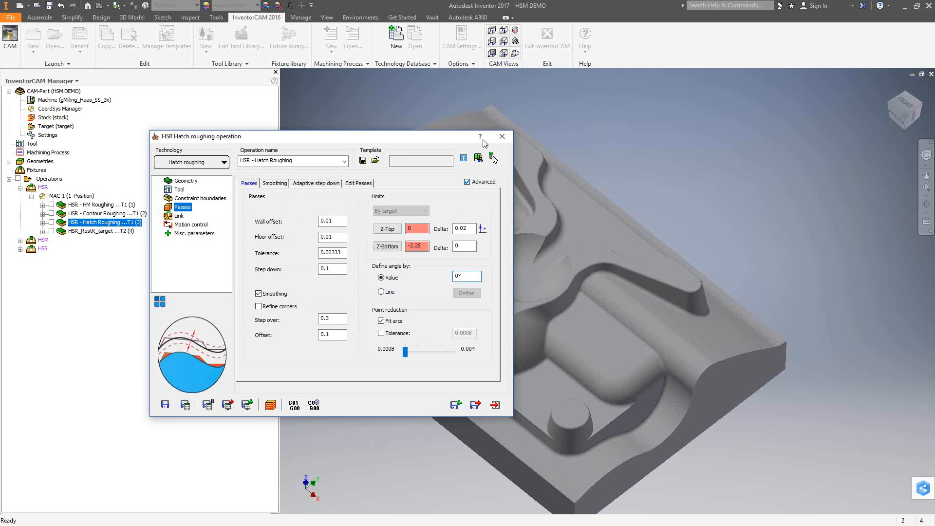
Step: Close the Hatch Roughing operation without saving, and show its toolpath on the model before hiding it again
{"action": "left_click", "coordinate": [500, 137]}
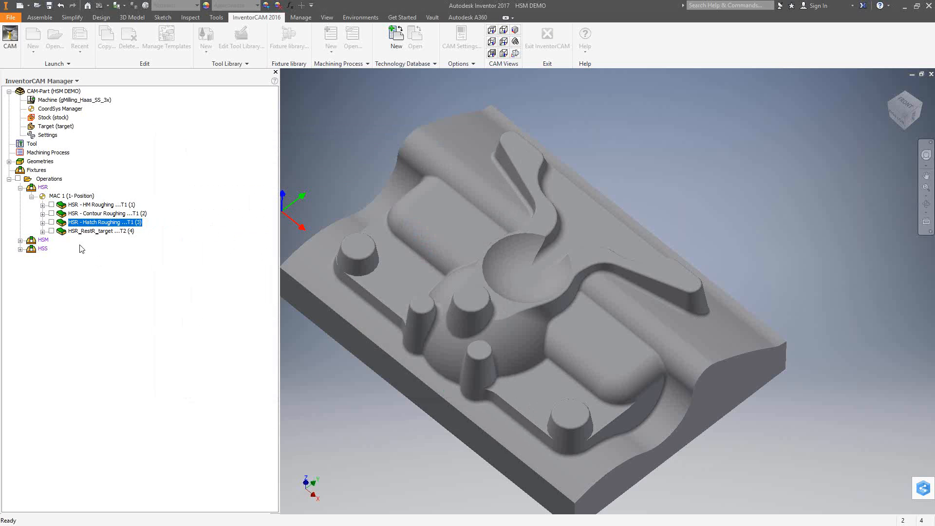
{"action": "left_click", "coordinate": [51, 223]}
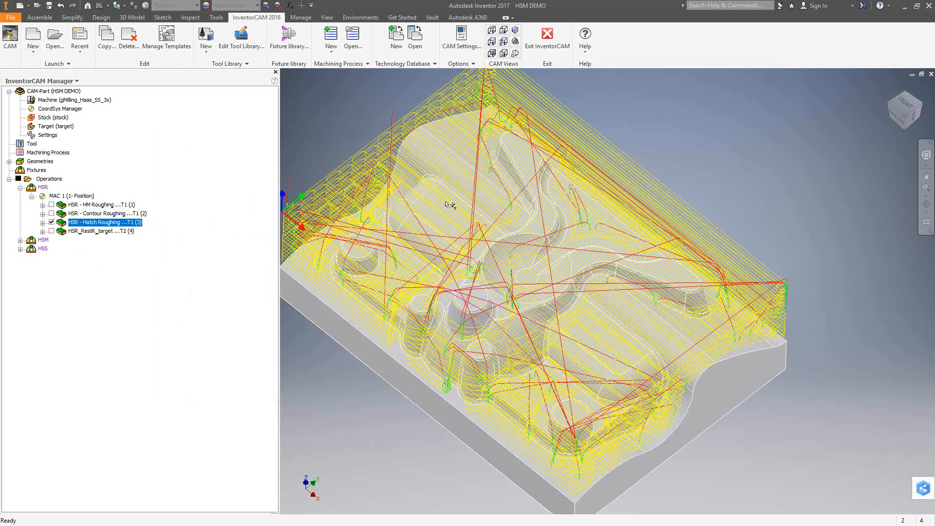
{"action": "left_click", "coordinate": [51, 222]}
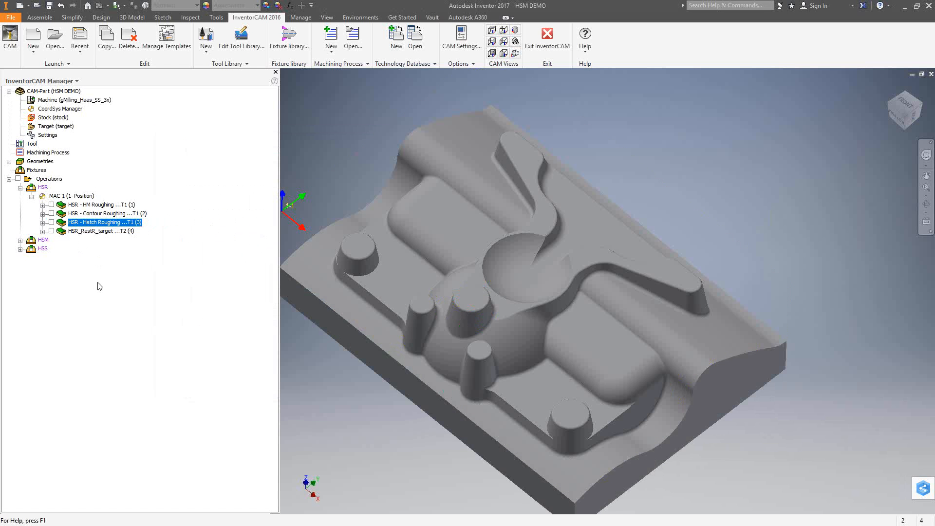
Step: Open the HSR_RestR_target rest roughing operation and review its technology choices, geometry, tool and constraint boundaries
{"action": "double_click", "coordinate": [93, 231]}
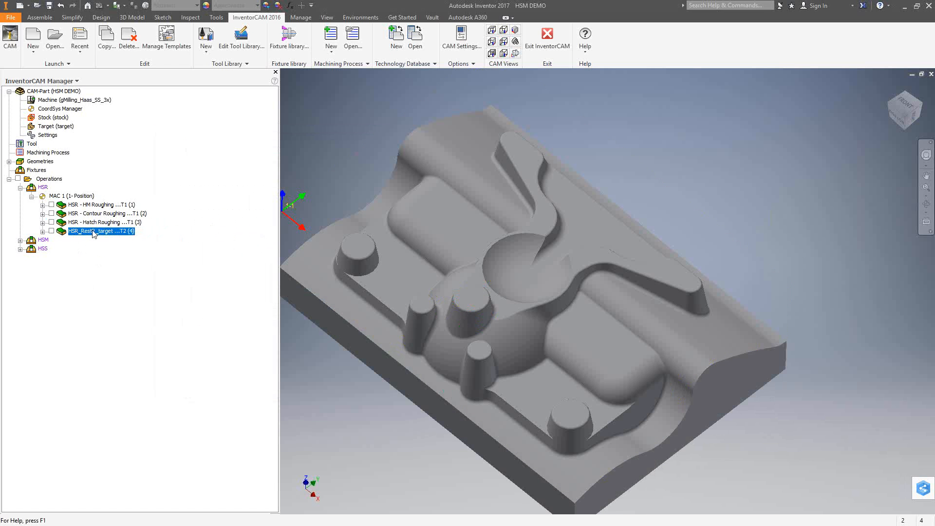
{"action": "left_click", "coordinate": [222, 166]}
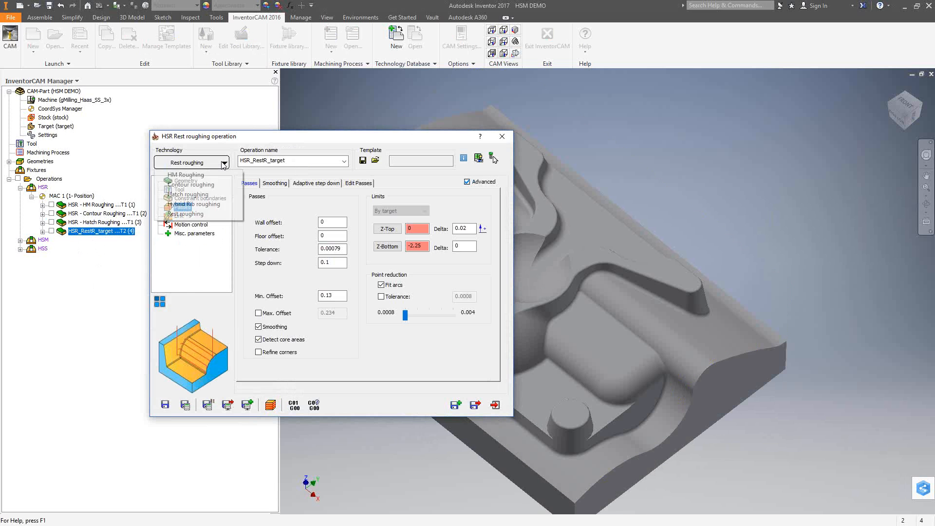
{"action": "left_click", "coordinate": [203, 271]}
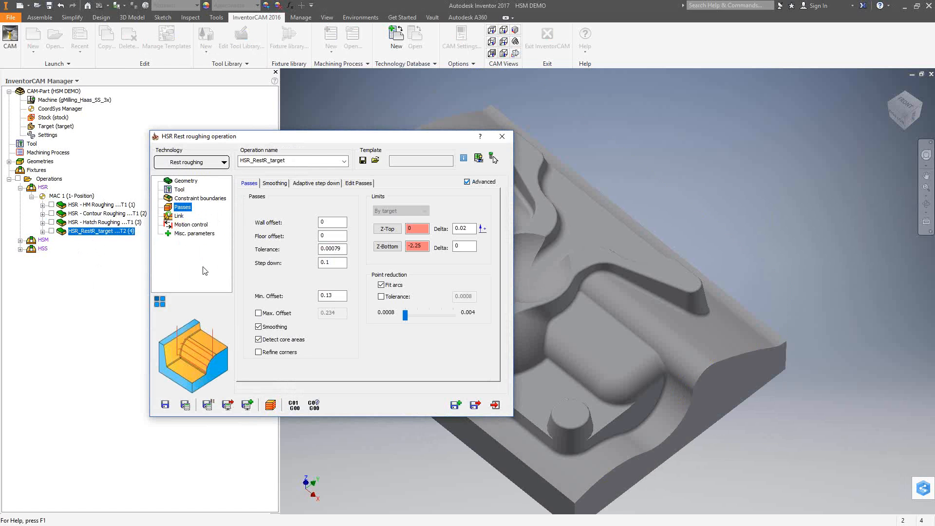
{"action": "left_click", "coordinate": [187, 182]}
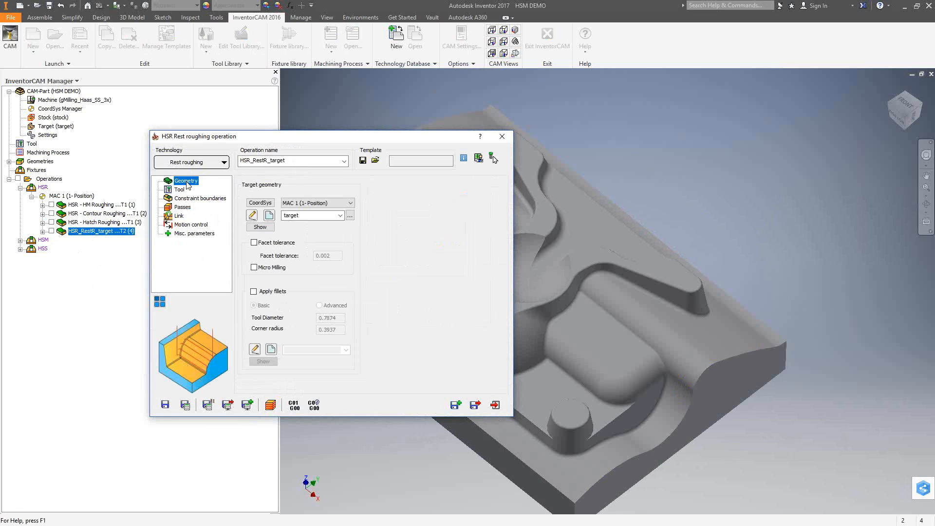
{"action": "left_click", "coordinate": [179, 189]}
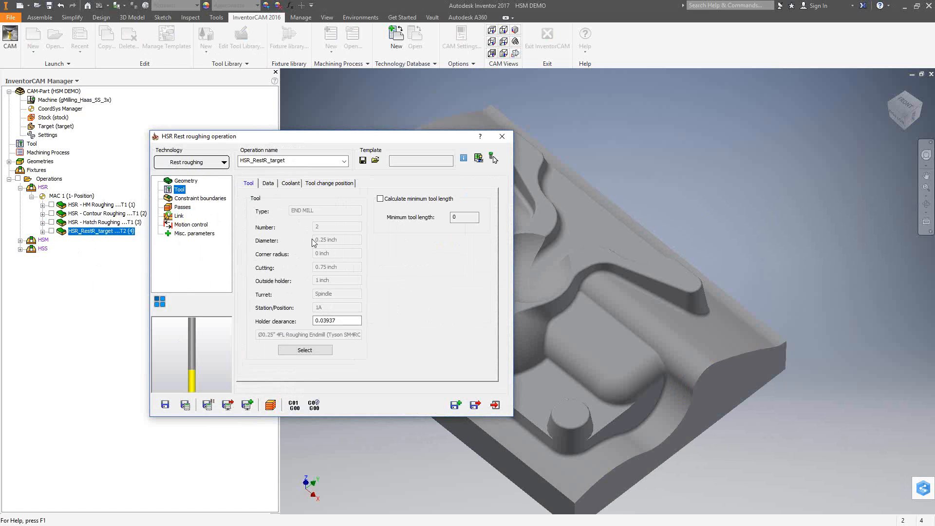
{"action": "left_click", "coordinate": [202, 199]}
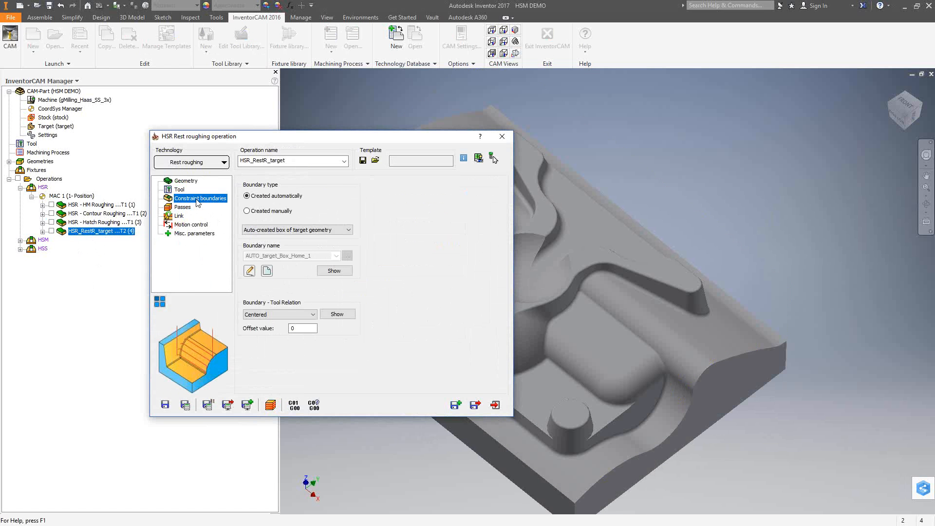
Step: Set both the wall offset and the floor offset of the rest roughing passes to 0.01
{"action": "left_click", "coordinate": [181, 209]}
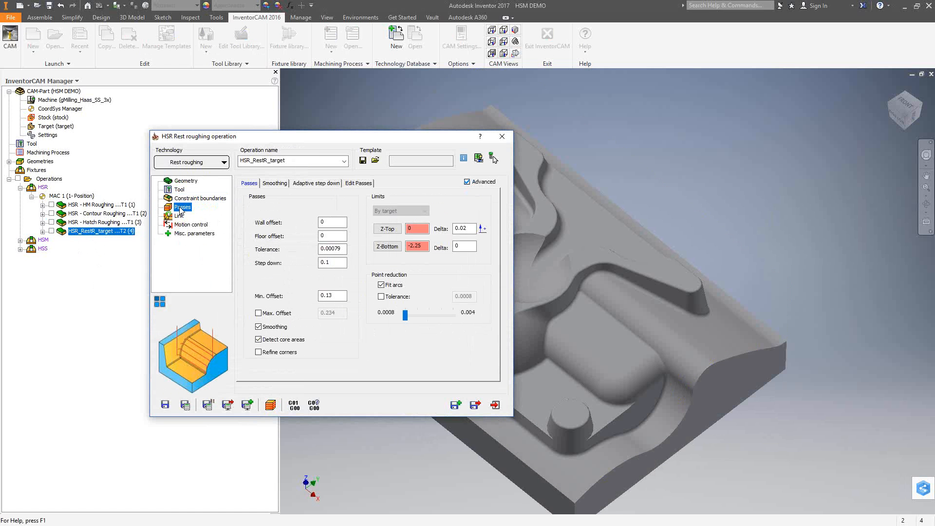
{"action": "left_click_drag", "start_coordinate": [339, 223], "coordinate": [276, 222]}
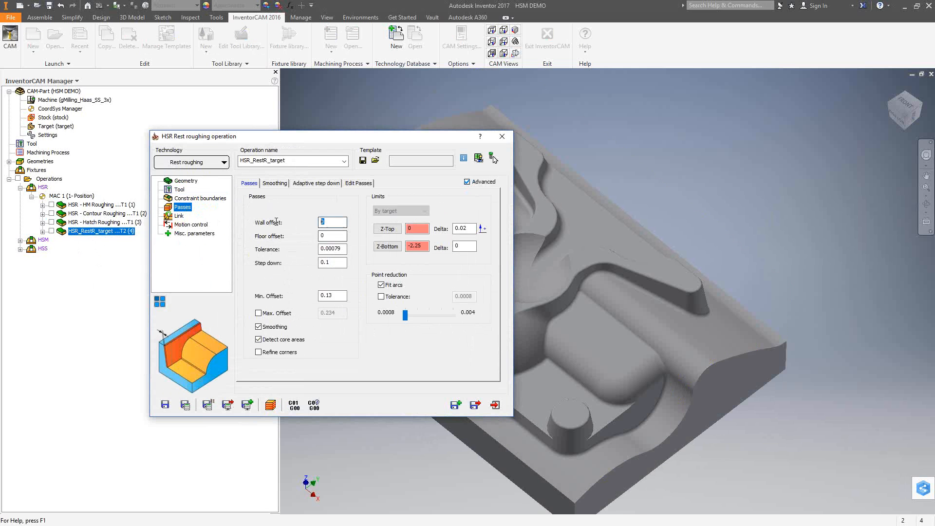
{"action": "type", "text": ".01"}
{"action": "double_click", "coordinate": [329, 235]}
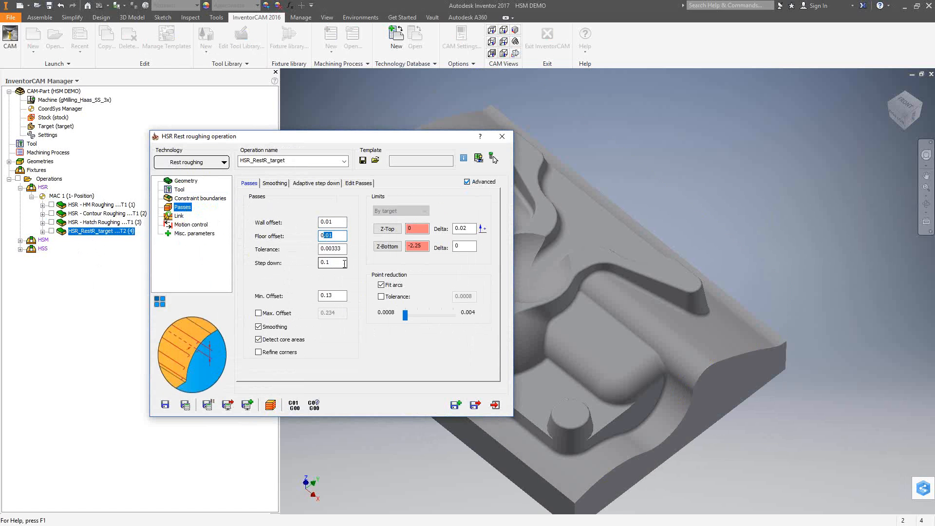
Step: Examine the step down, minimum offset, adaptive step down and smoothing of the rest roughing passes, and the general link settings
{"action": "left_click_drag", "start_coordinate": [344, 264], "coordinate": [301, 269]}
{"action": "left_click_drag", "start_coordinate": [347, 296], "coordinate": [295, 299]}
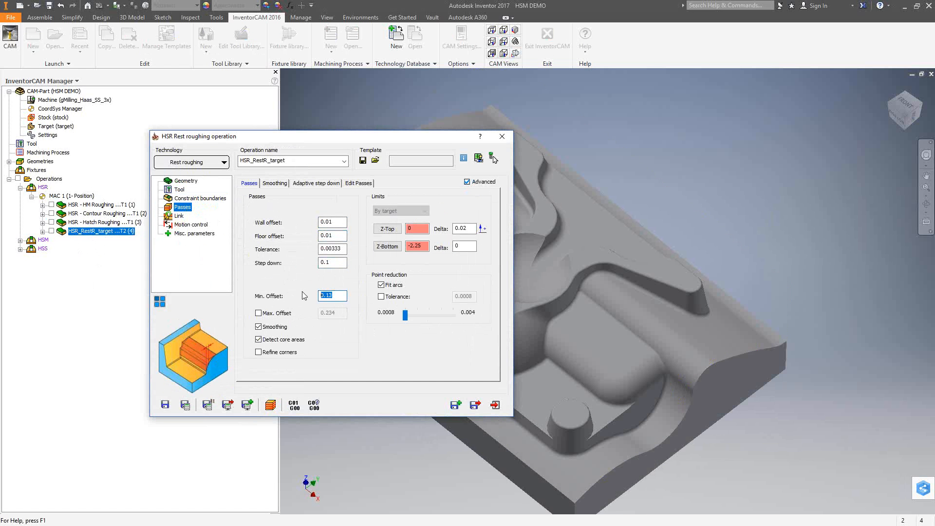
{"action": "left_click", "coordinate": [322, 184]}
{"action": "left_click", "coordinate": [271, 184]}
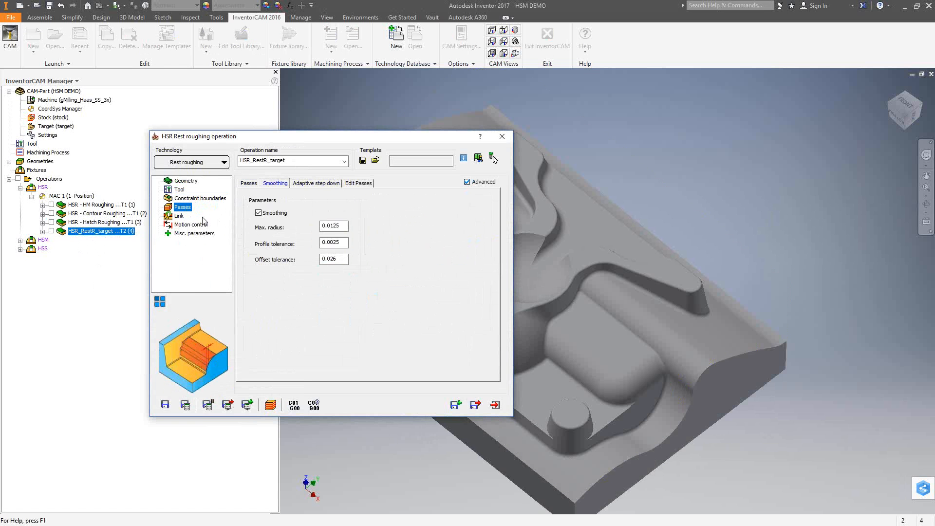
{"action": "left_click", "coordinate": [252, 184]}
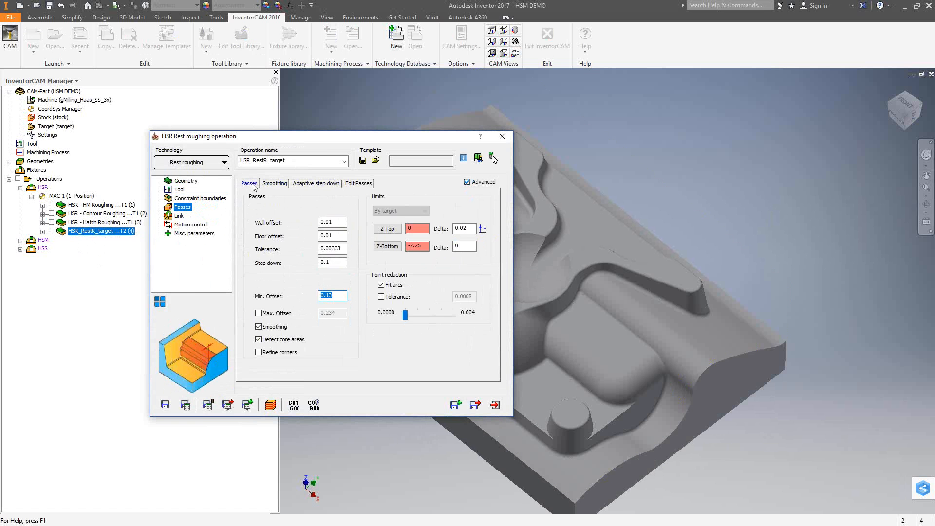
{"action": "left_click", "coordinate": [179, 217]}
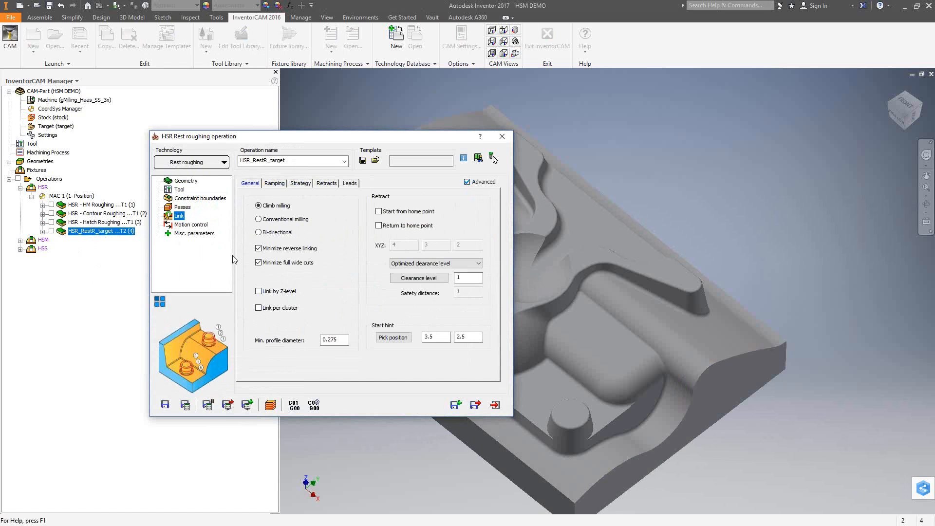
Step: Check the stock definition used to edit the rest roughing passes, save and calculate the operation, and close it
{"action": "left_click", "coordinate": [182, 207]}
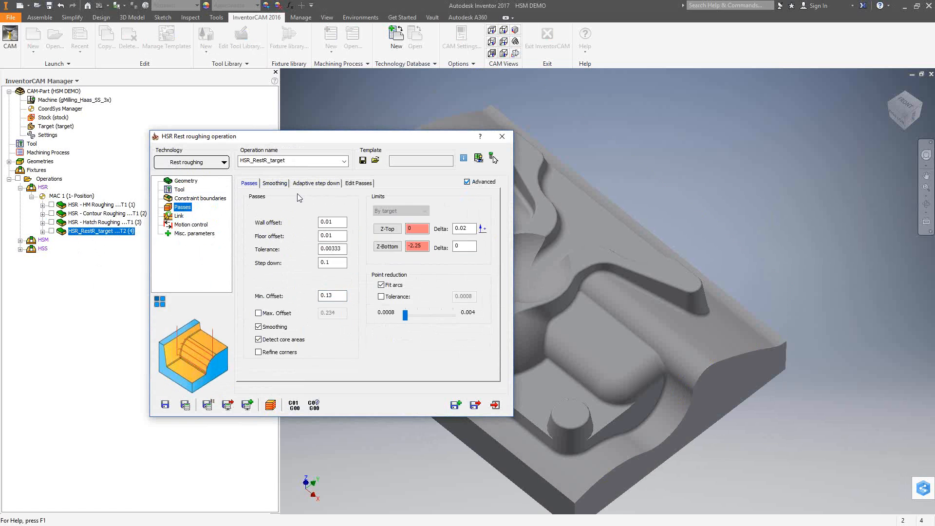
{"action": "left_click", "coordinate": [365, 183]}
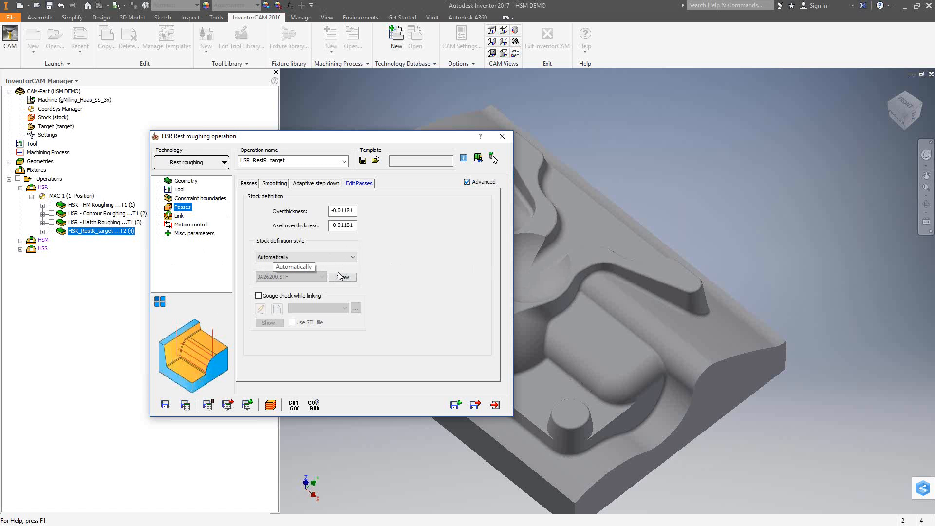
{"action": "left_click", "coordinate": [185, 404]}
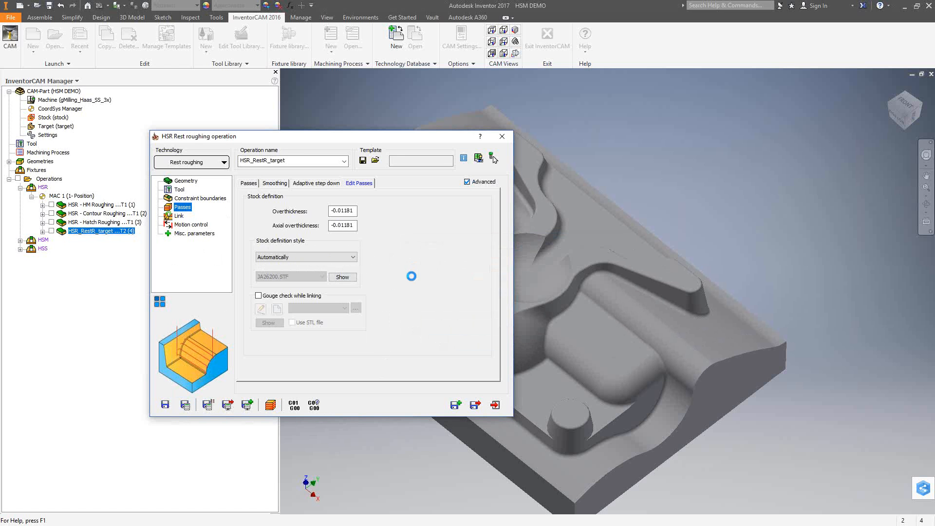
{"action": "left_click", "coordinate": [501, 137]}
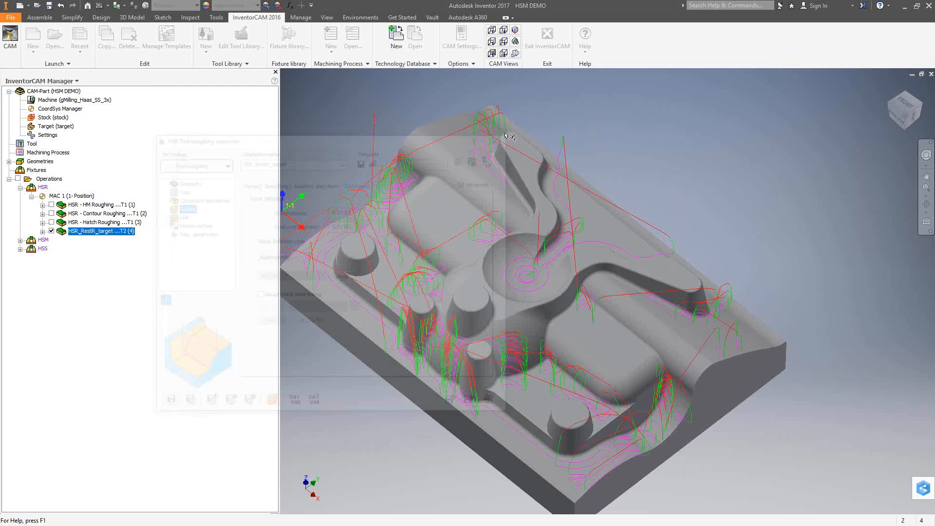